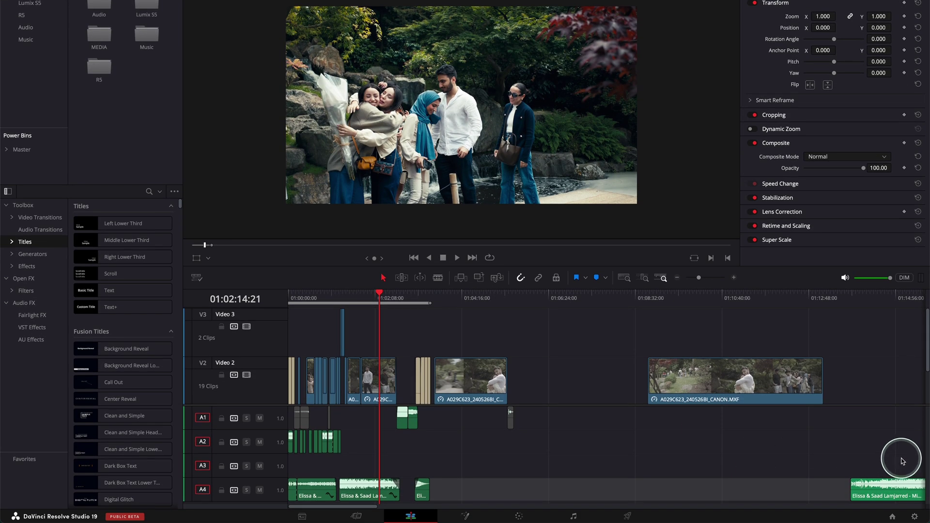
Step: Open the project settings and examine the available timeline resolution presets
left_click(913, 517)
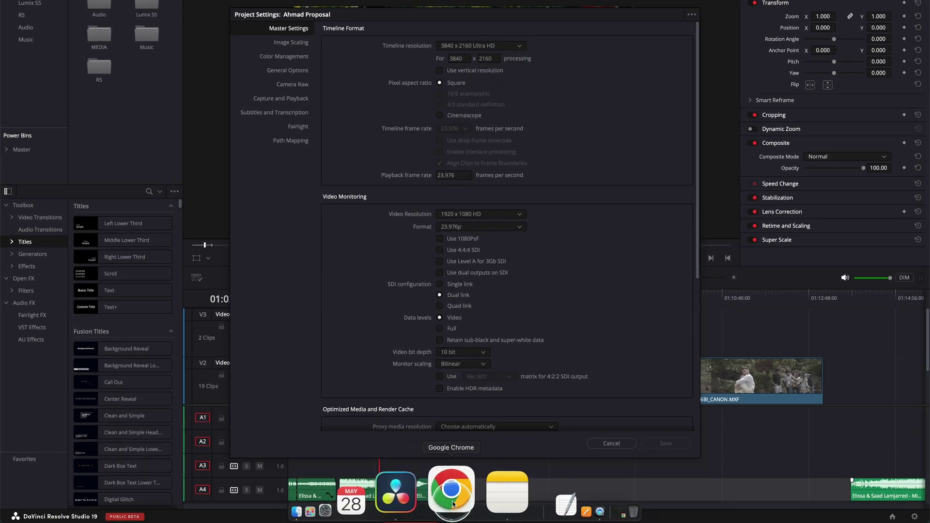
left_click(453, 503)
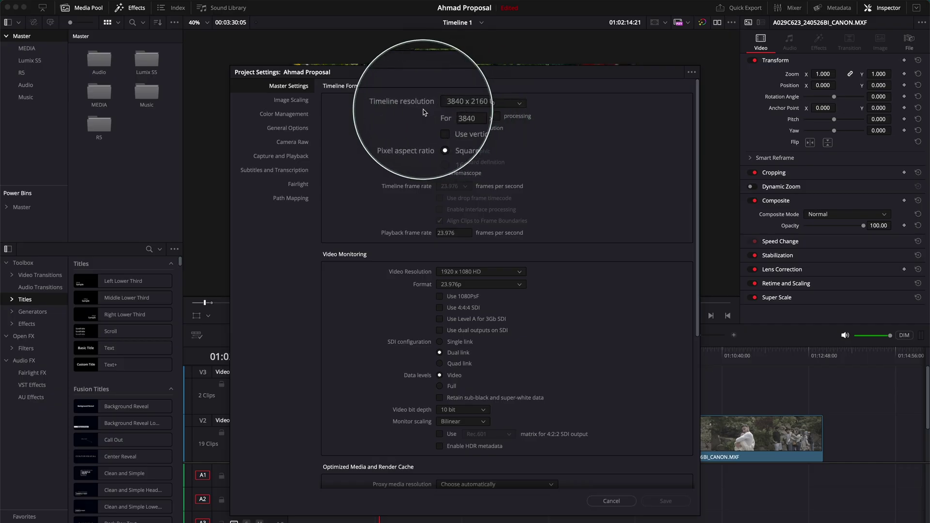
left_click(519, 104)
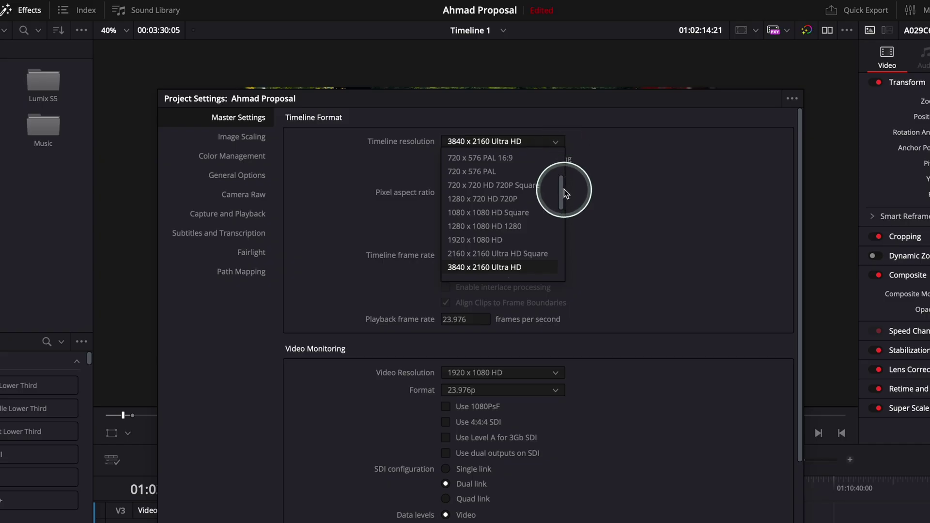
left_click_drag(562, 190, 563, 167)
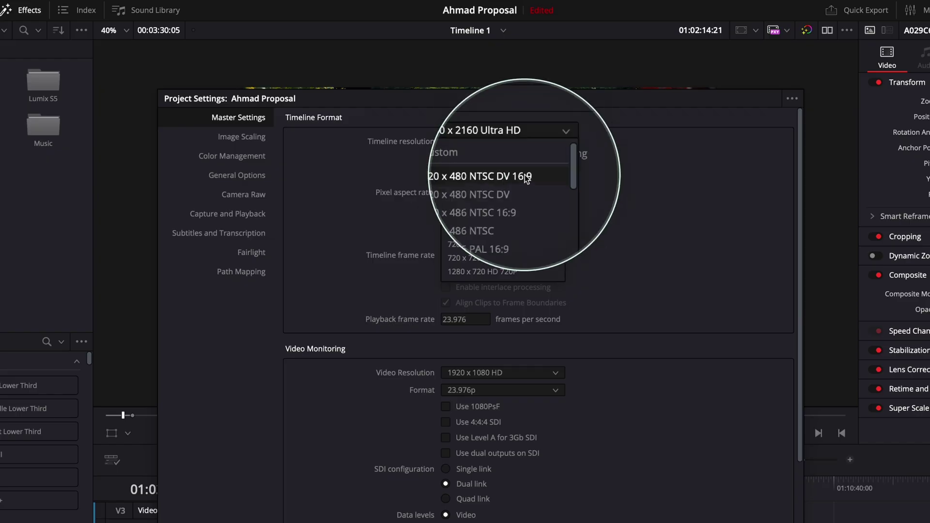
left_click_drag(560, 169, 560, 187)
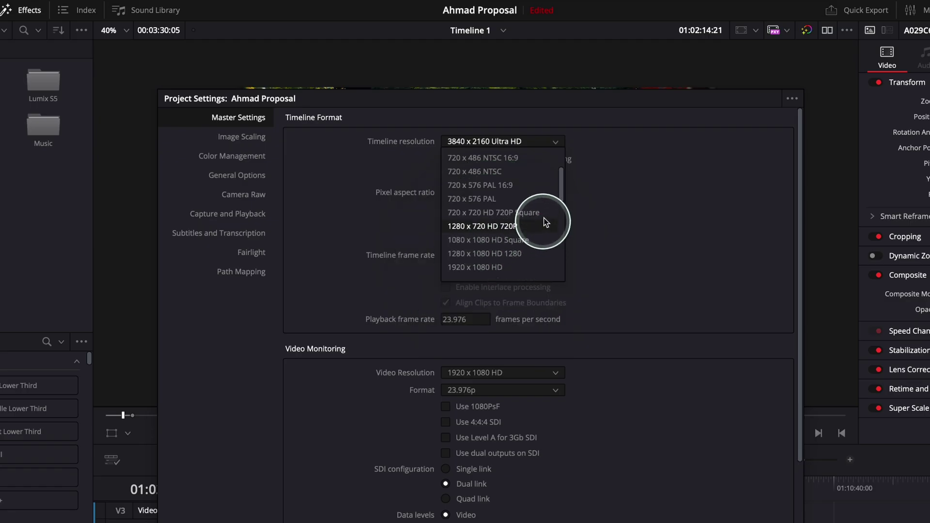
scroll(562, 186, "down", 3)
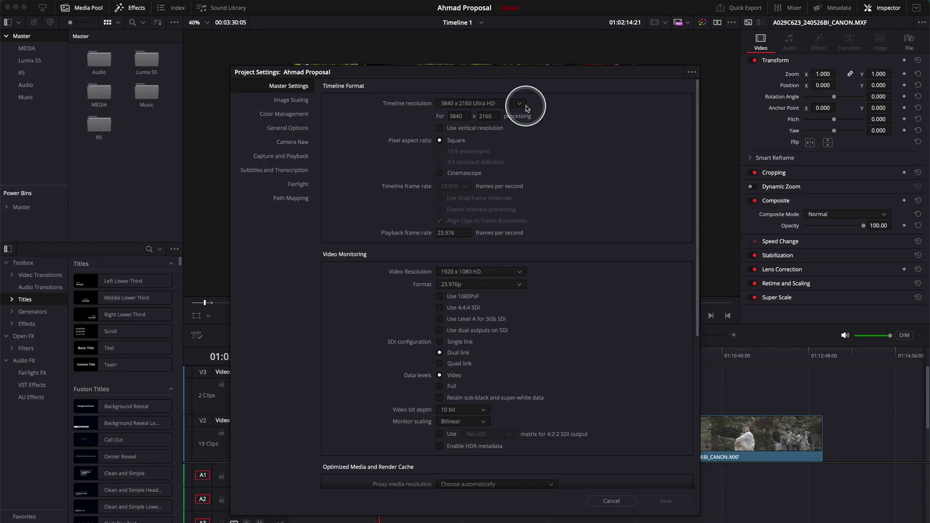
left_click(526, 106)
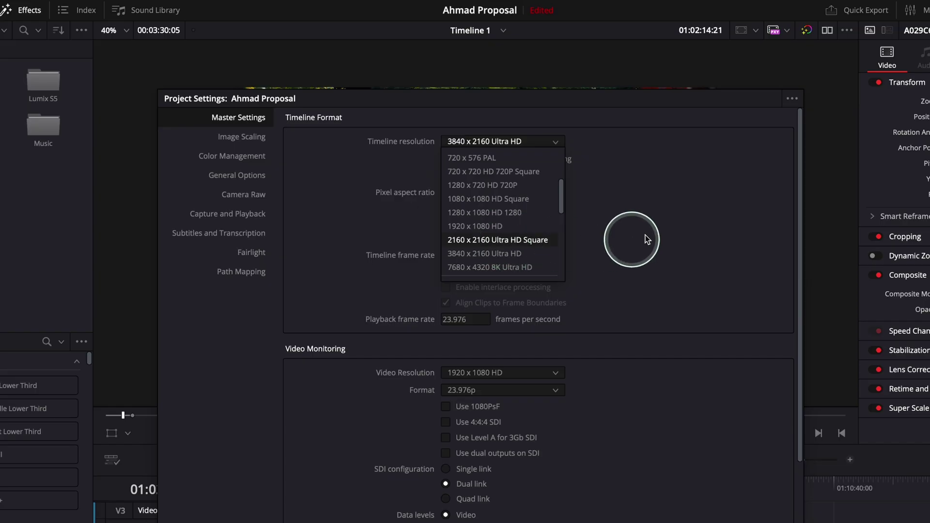
left_click(630, 240)
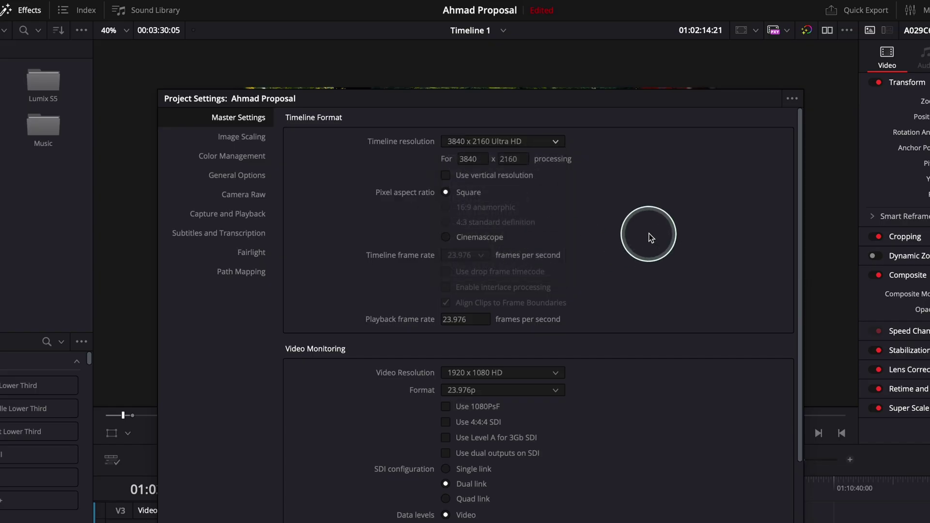
left_click(553, 142)
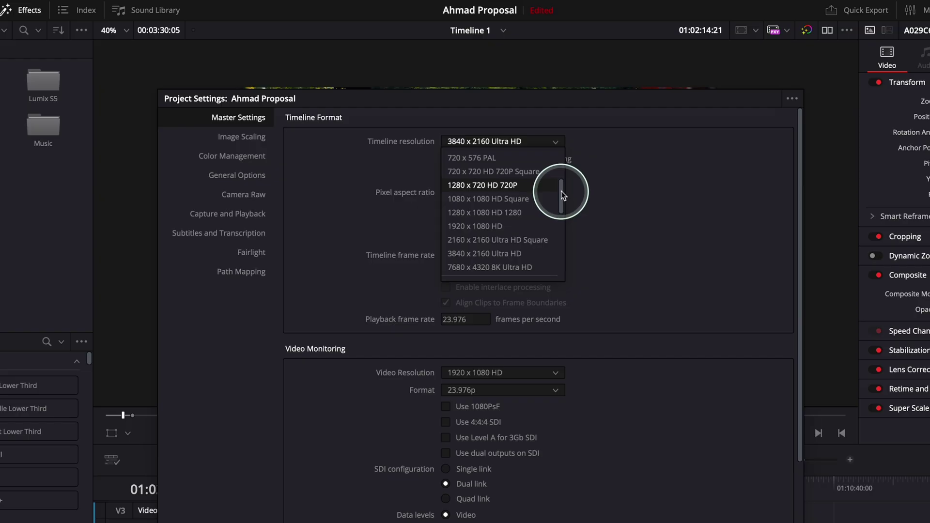
left_click_drag(562, 196, 549, 264)
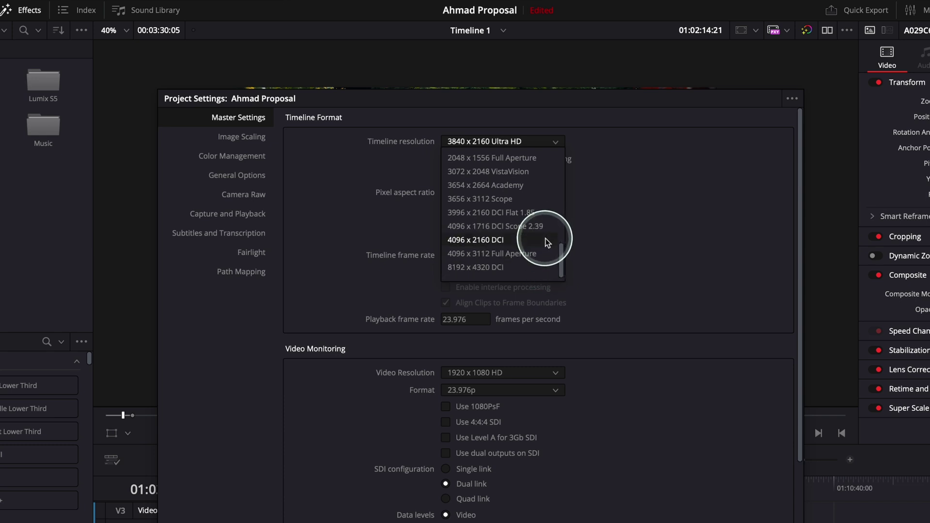
left_click_drag(564, 270, 560, 162)
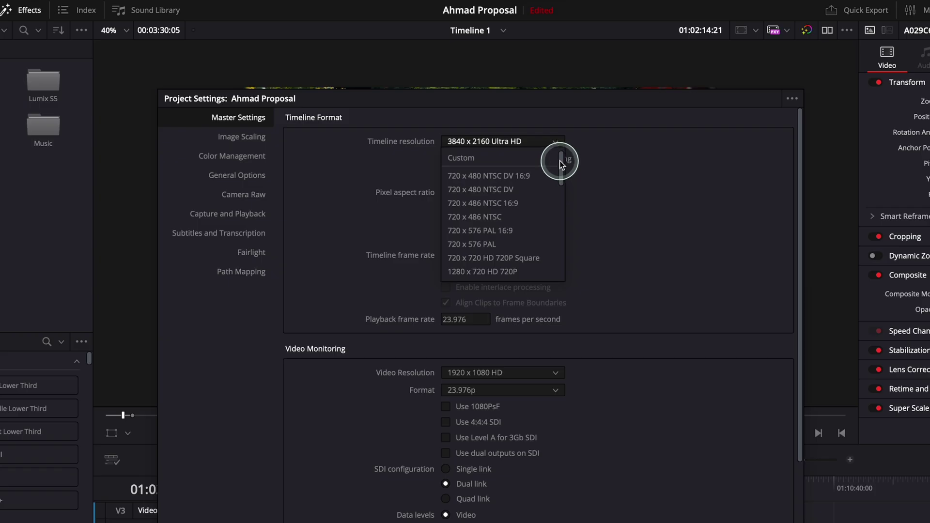
left_click(507, 156)
left_click(472, 163)
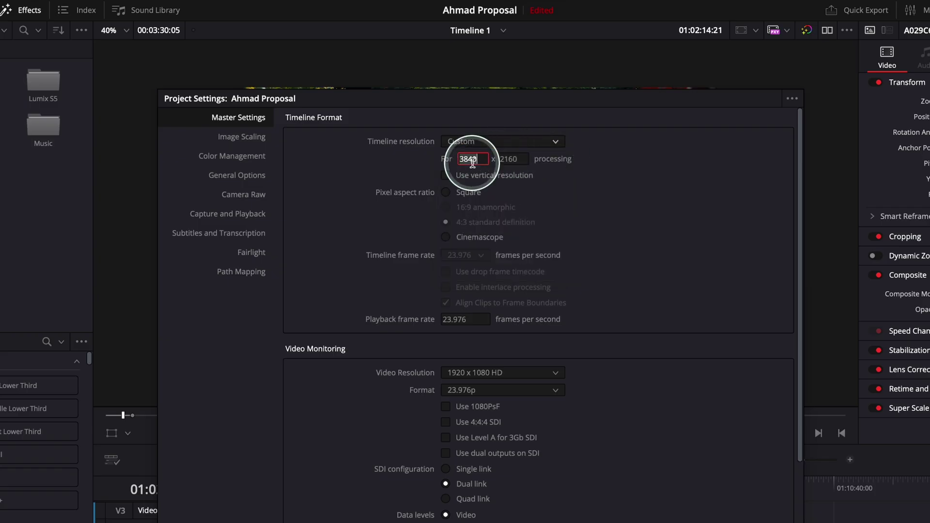
left_click(520, 162)
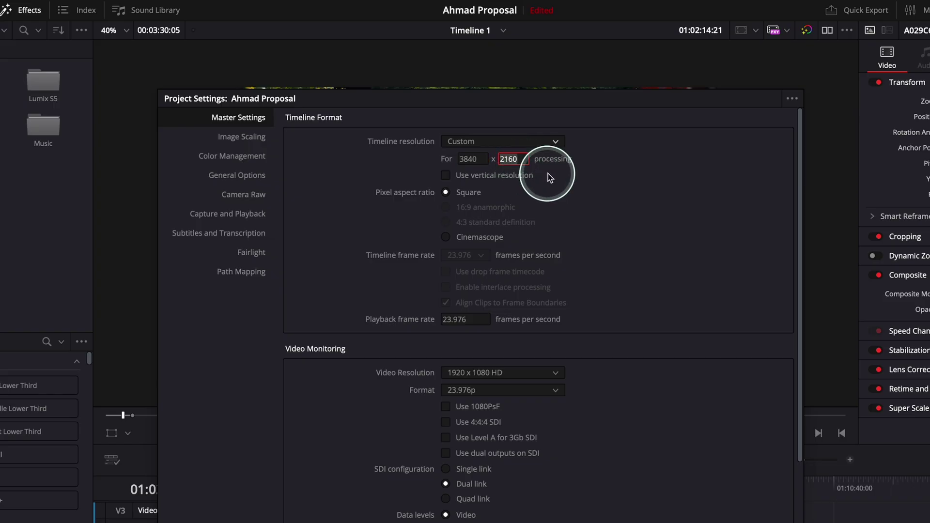
left_click(471, 156)
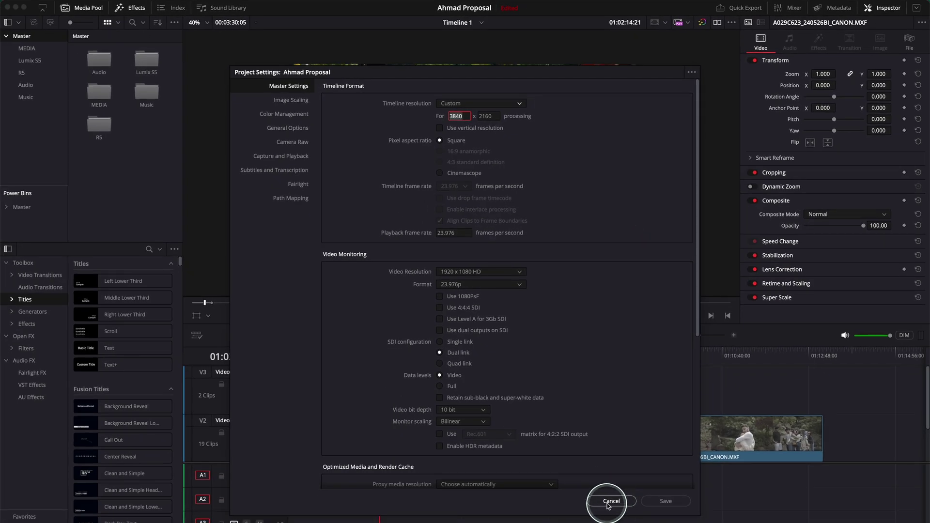
left_click(611, 499)
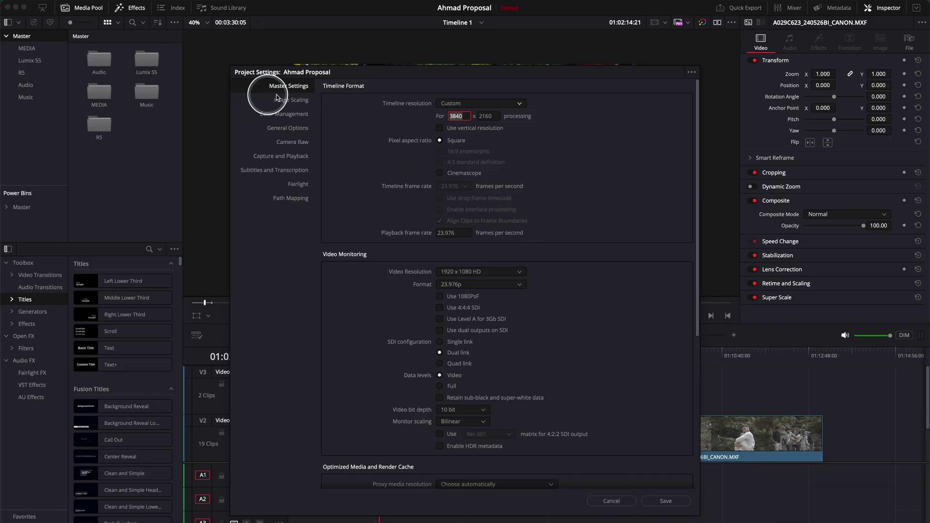
left_click_drag(386, 76, 389, 75)
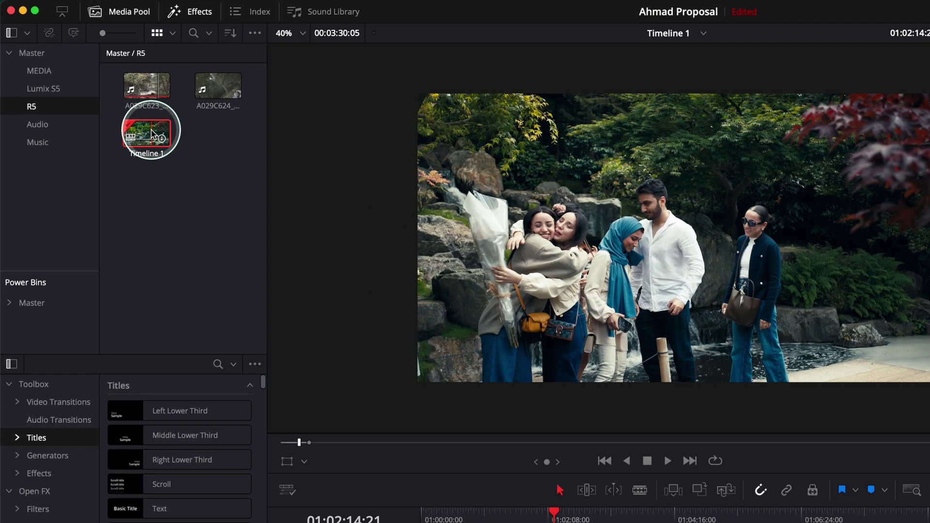
Step: Duplicate Timeline 1 in the R5 bin and rename the copy as 1-1
right_click(150, 139)
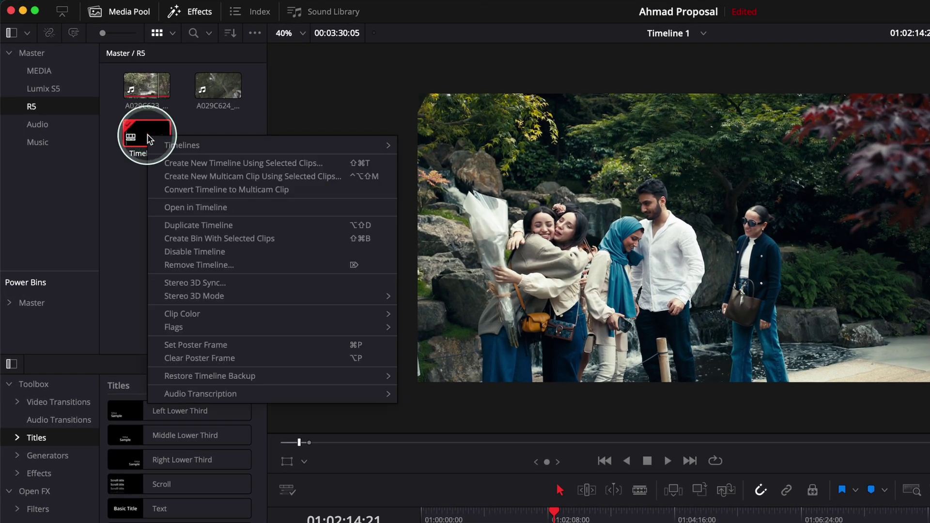
left_click(211, 225)
left_click(220, 156)
left_click(220, 156)
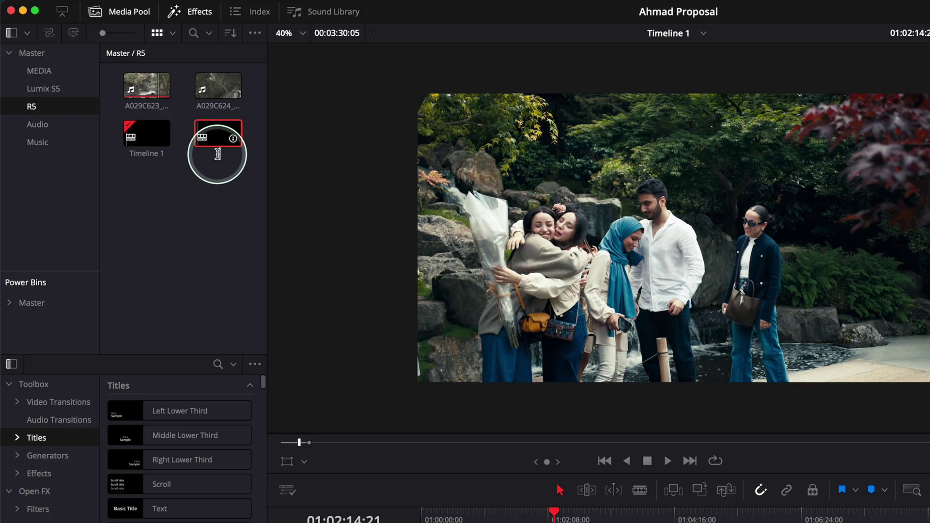
type("1-1")
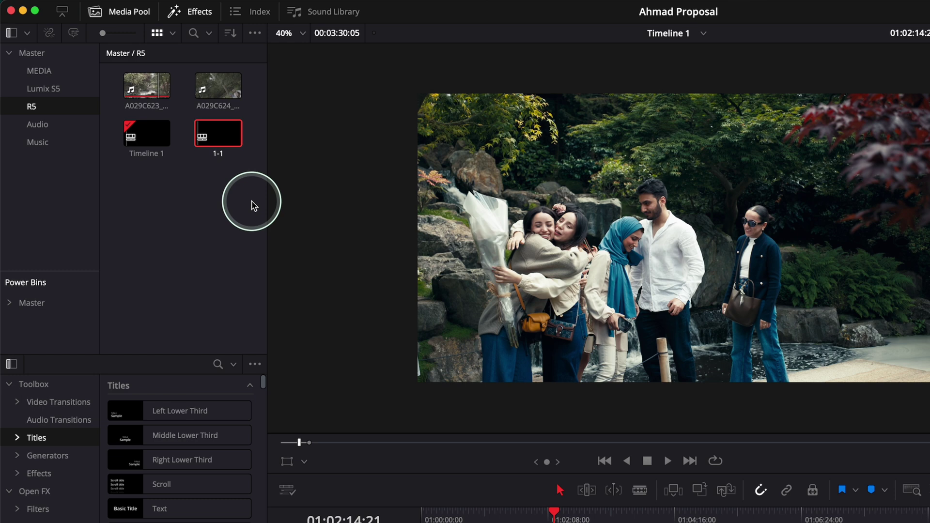
Step: Open the 1-1 timeline and turn off Use Project Settings in its timeline settings
double_click(215, 142)
left_click(545, 520)
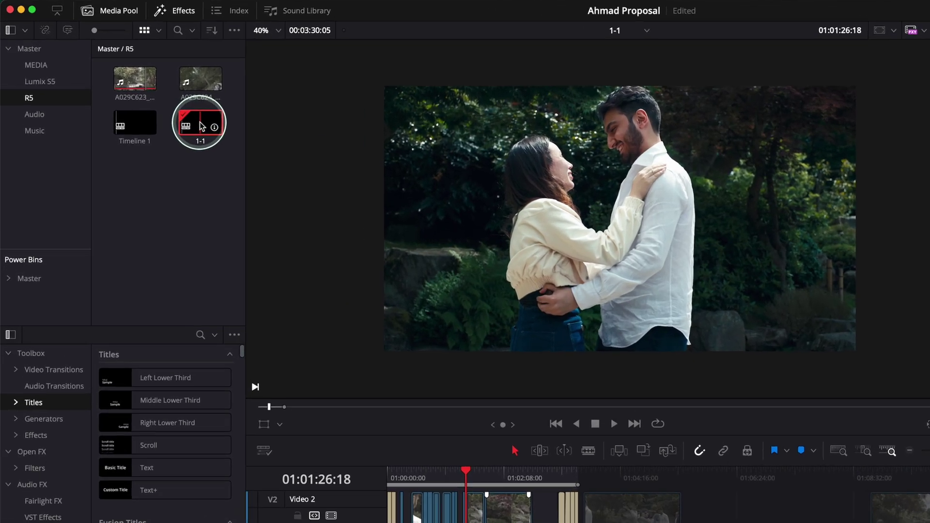
right_click(201, 127)
mouse_move(228, 142)
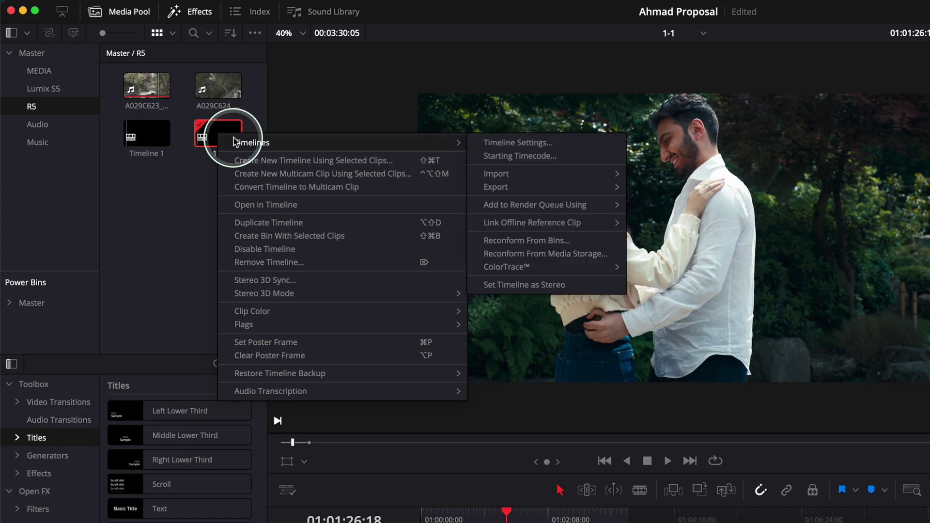
left_click(501, 142)
left_click_drag(703, 301, 652, 174)
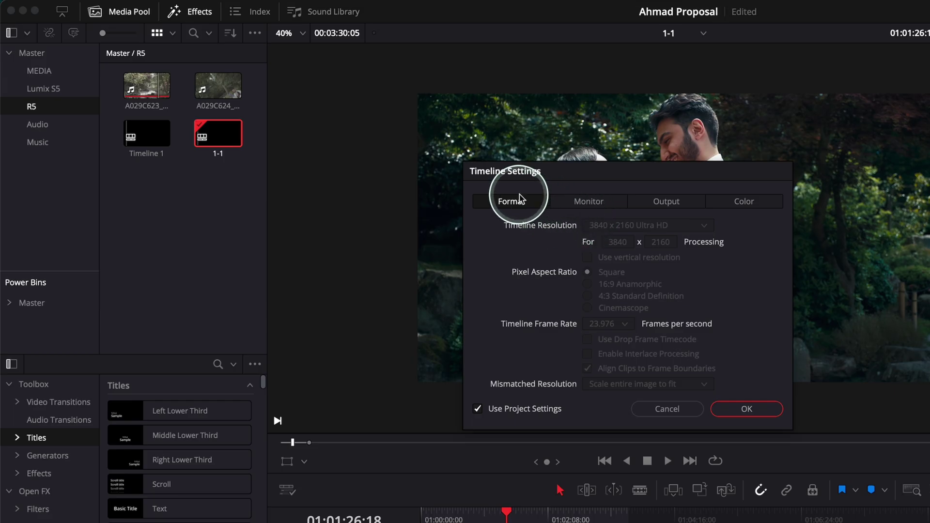
left_click(477, 409)
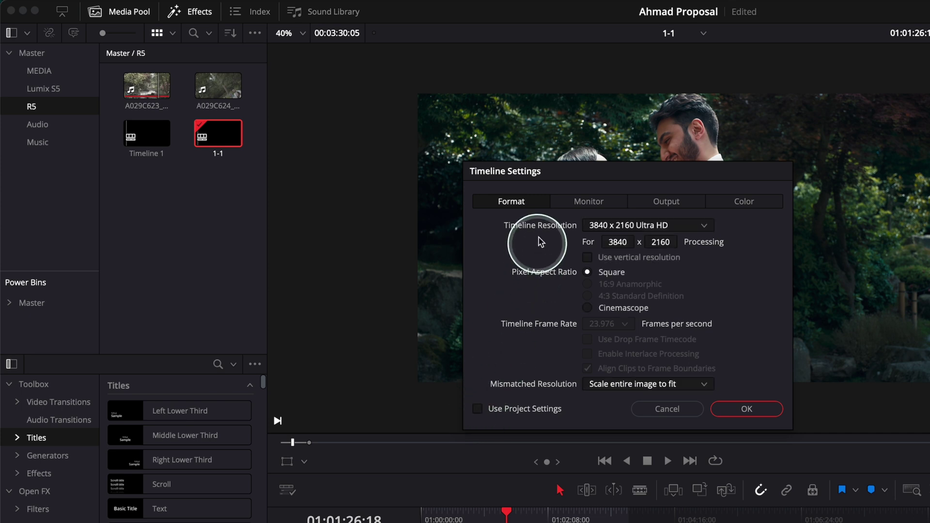
Step: Set the 1-1 timeline's resolution to 2160 x 2160 Ultra HD Square, apply it and preview another part of the edit
left_click(608, 230)
scroll(609, 238, "up", 1)
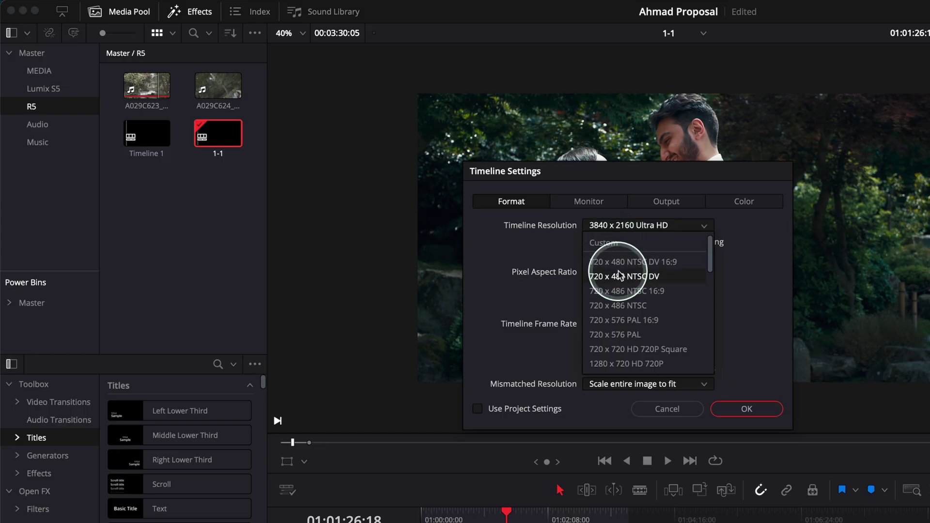
left_click_drag(712, 243, 708, 264)
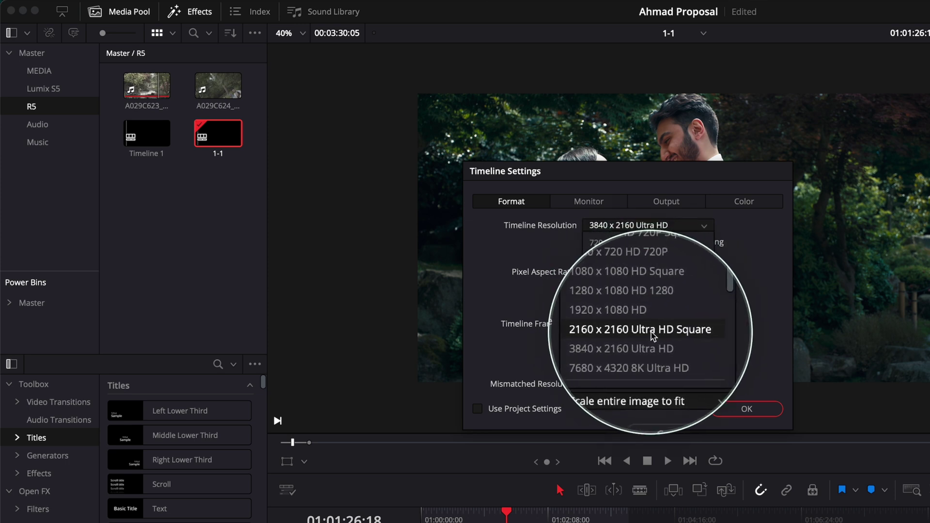
left_click(655, 330)
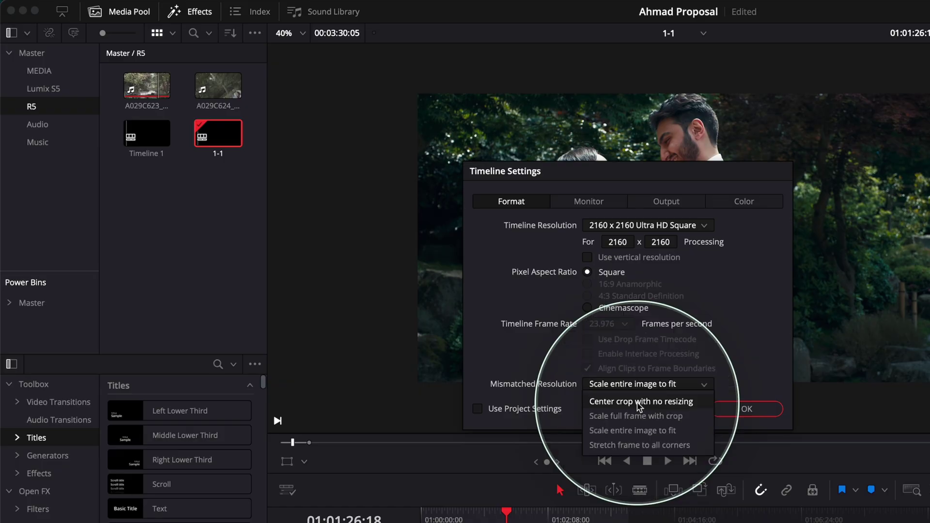
left_click(765, 342)
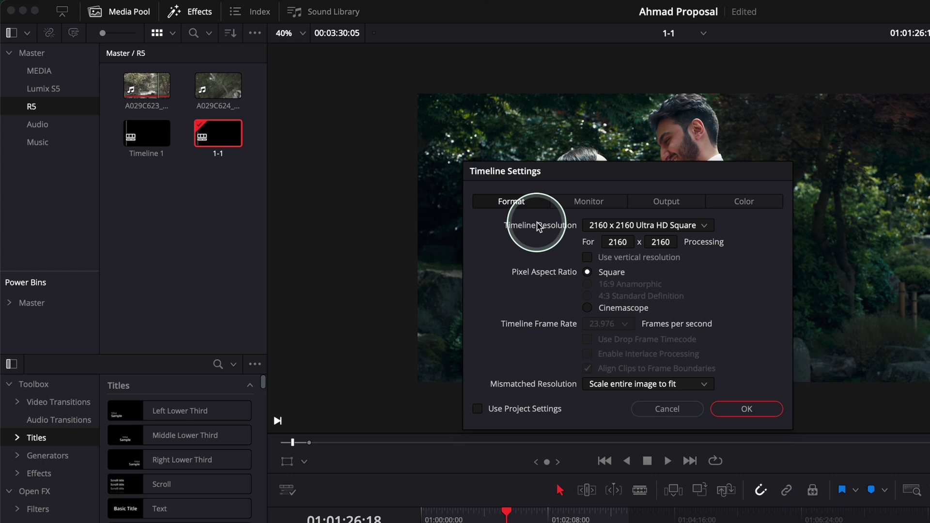
left_click(652, 206)
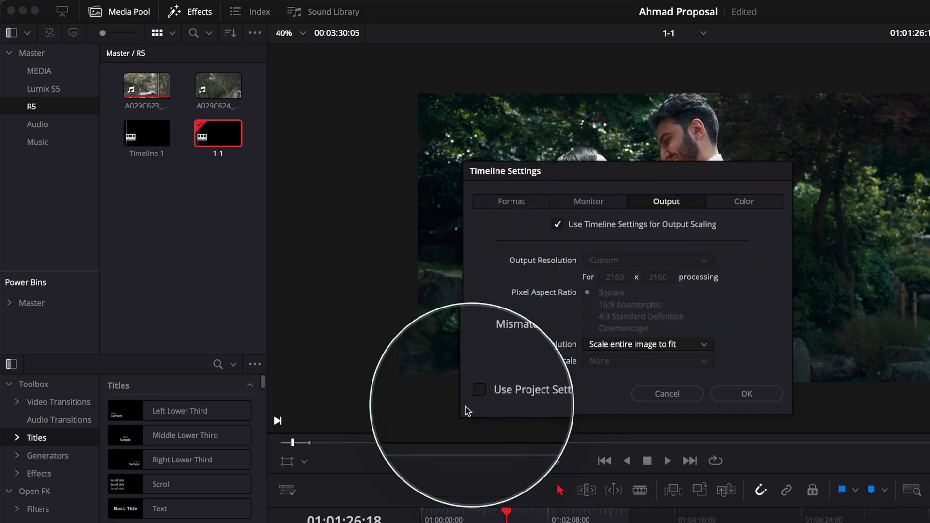
left_click(494, 207)
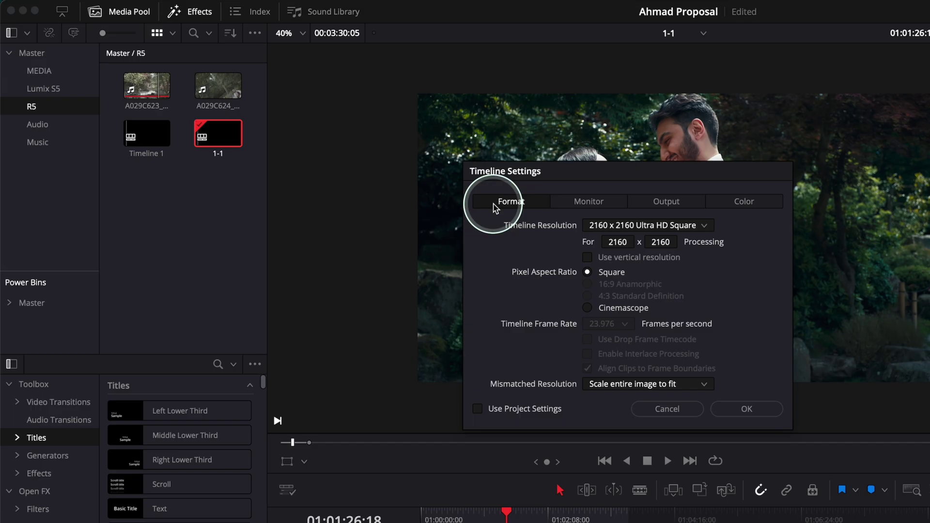
left_click(749, 408)
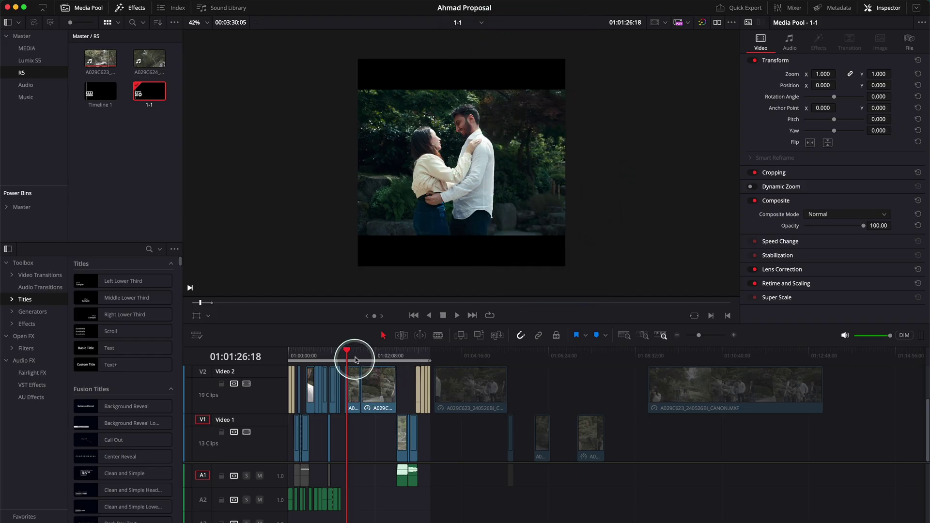
left_click_drag(366, 352, 373, 353)
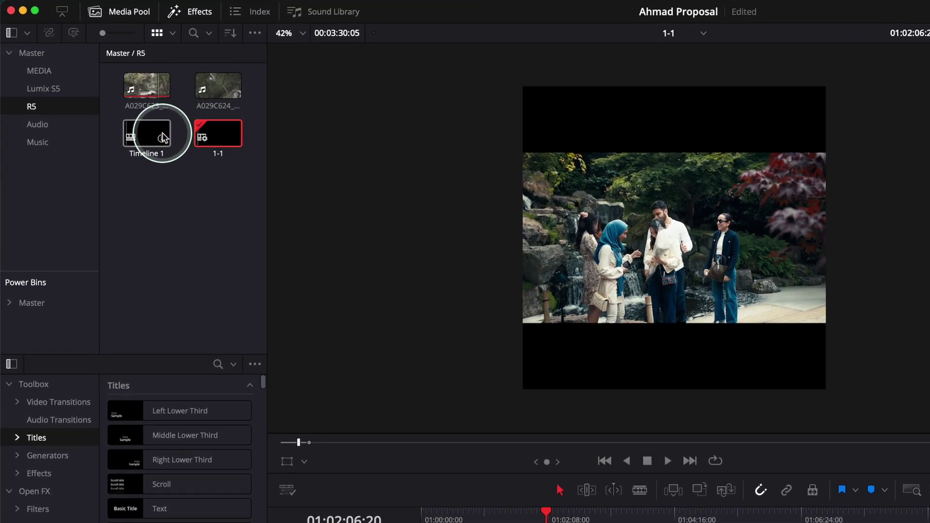
Step: Duplicate Timeline 1 again and rename the new copy as 9-16
left_click(149, 139)
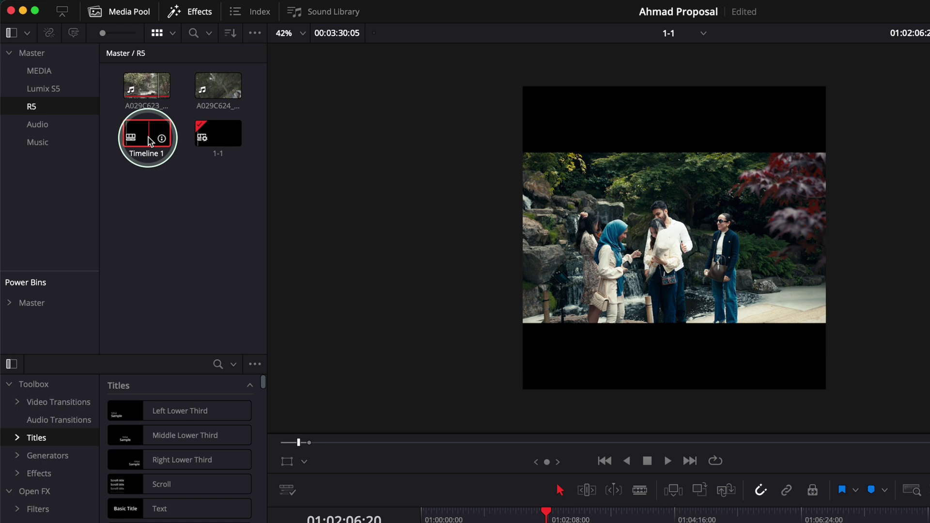
right_click(149, 139)
left_click(204, 297)
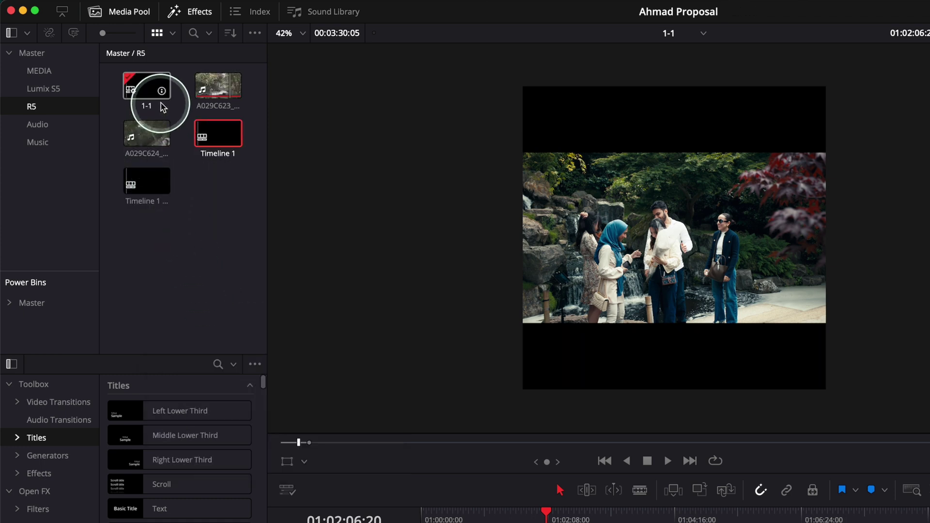
left_click(152, 208)
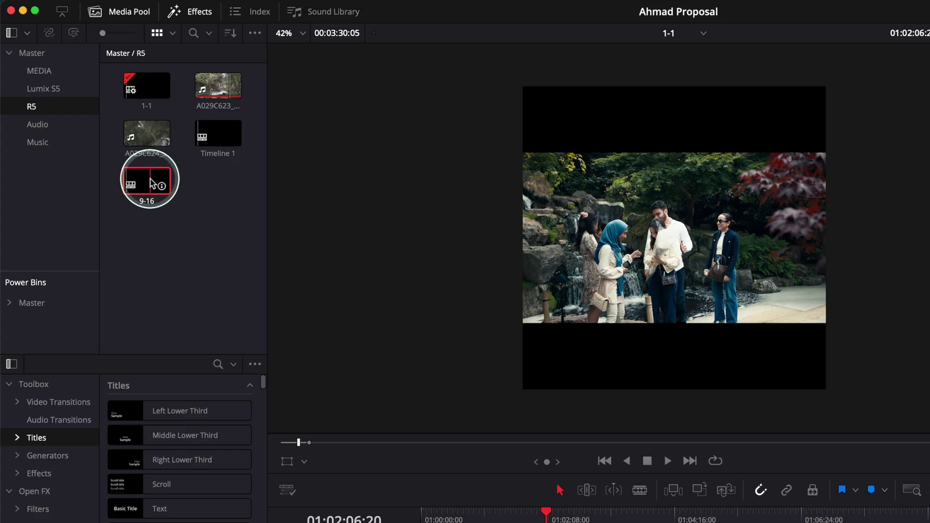
Step: Open the timeline settings of the 9-16 timeline and turn off Use Project Settings
right_click(150, 182)
mouse_move(218, 190)
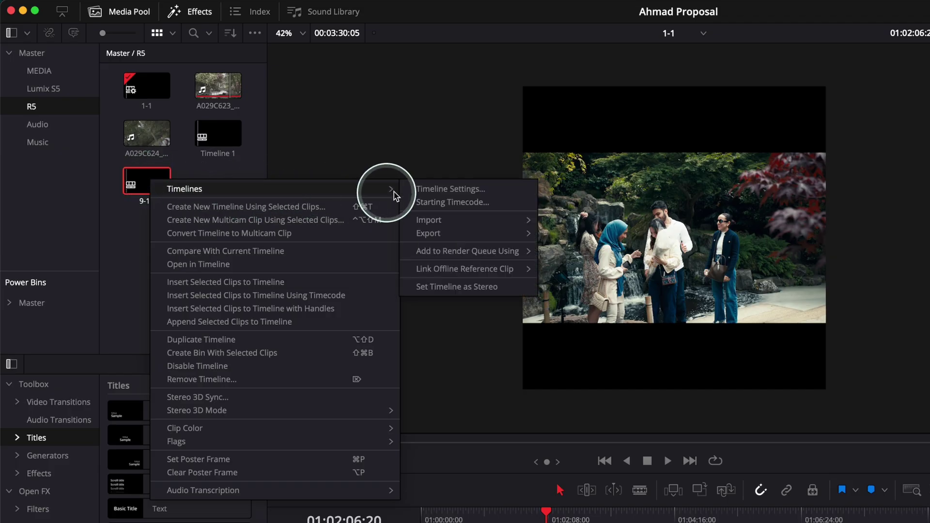
left_click(429, 189)
left_click_drag(632, 297, 657, 157)
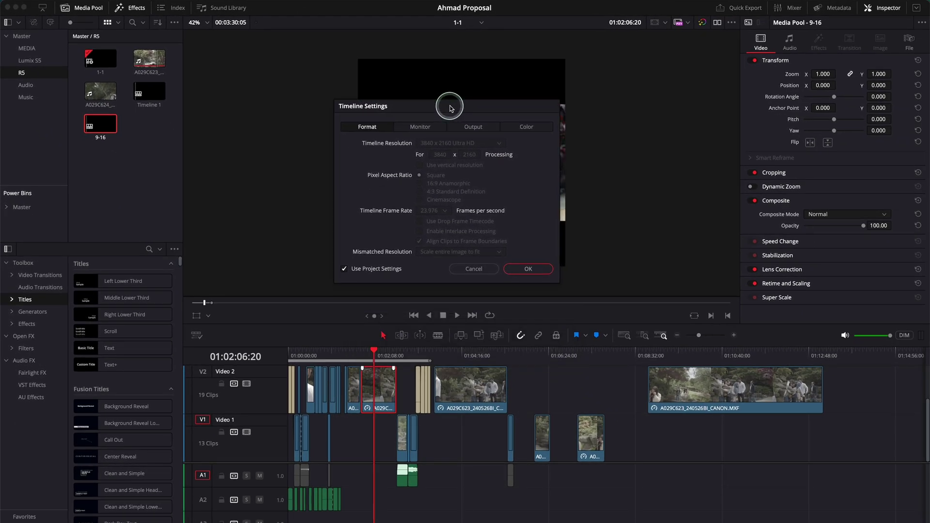
left_click_drag(449, 108, 449, 107)
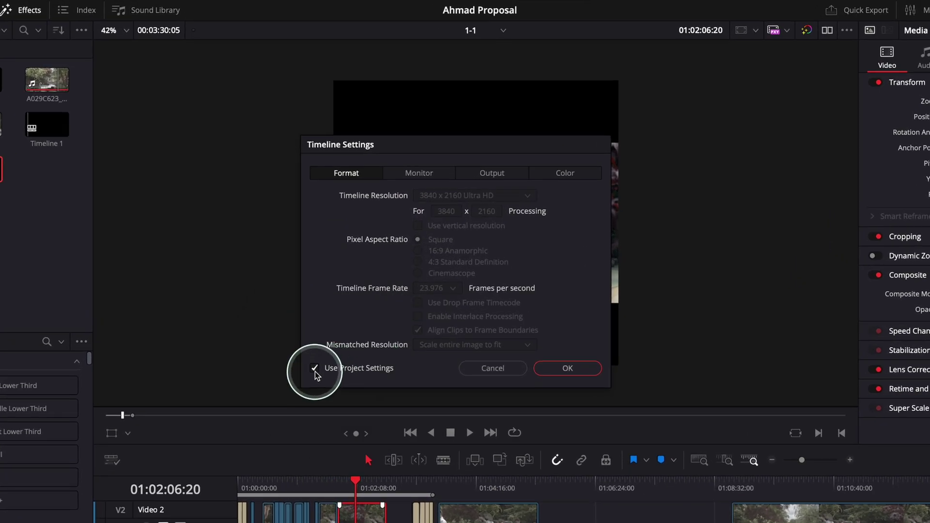
left_click(314, 369)
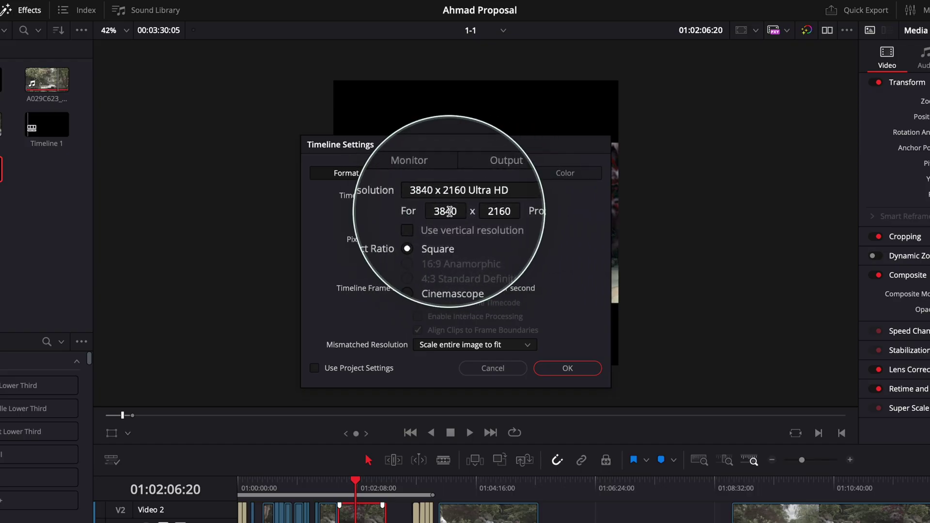
Step: Enable Use vertical resolution for the 9-16 timeline, toggling it off and on again to compare the two orientations
left_click(418, 226)
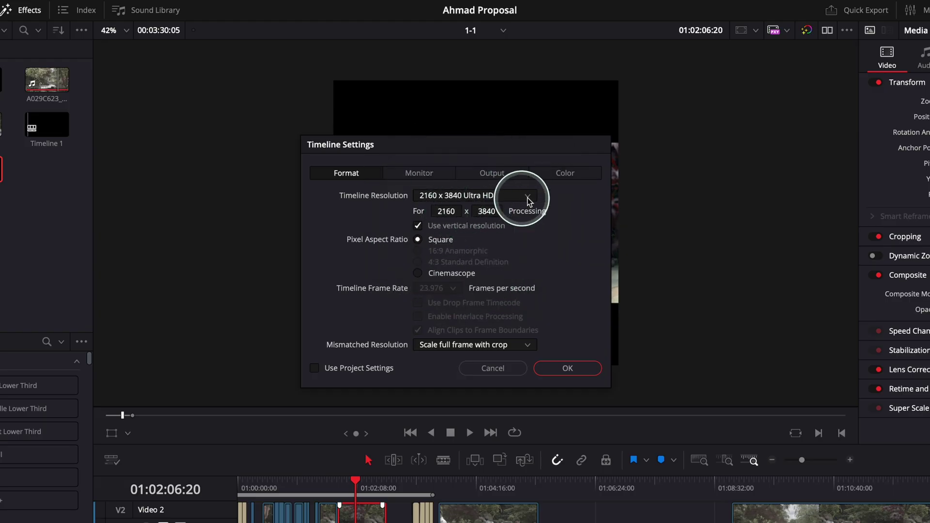
left_click(417, 226)
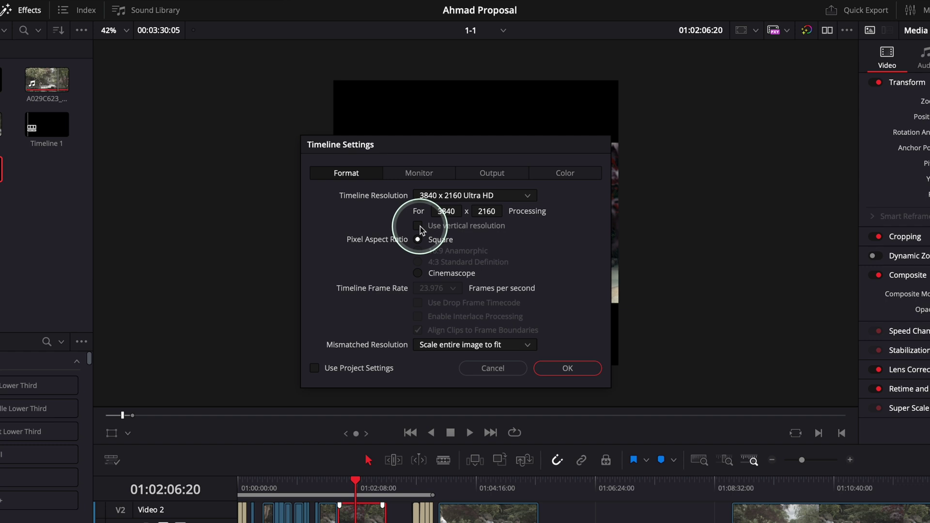
left_click(418, 226)
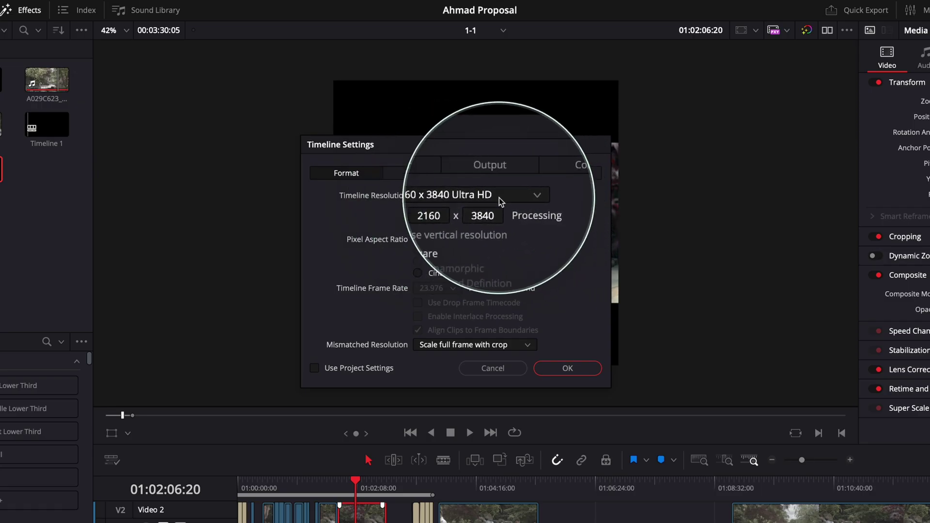
Step: Try the 1080 x 1920 HD resolution, settle on 2160 x 3840 Ultra HD for the 9-16 timeline and apply the settings
left_click(521, 198)
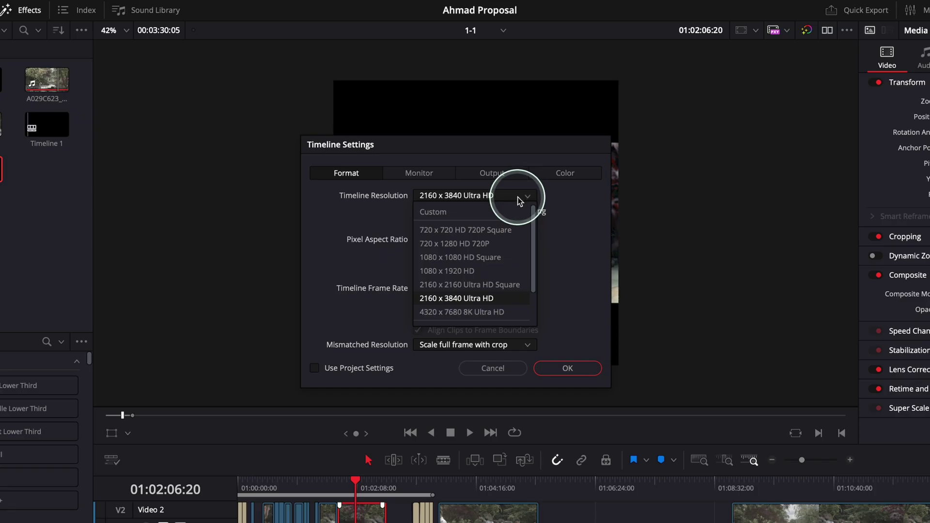
left_click(460, 272)
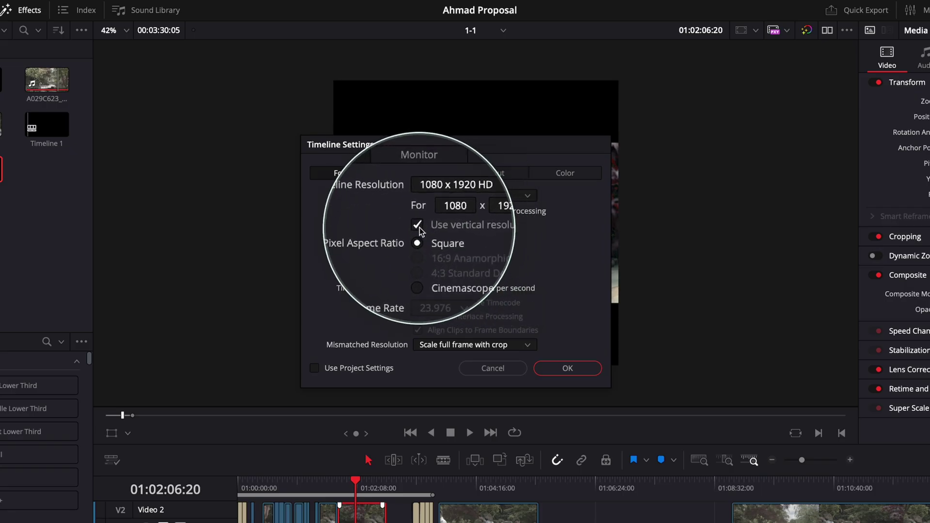
left_click(461, 196)
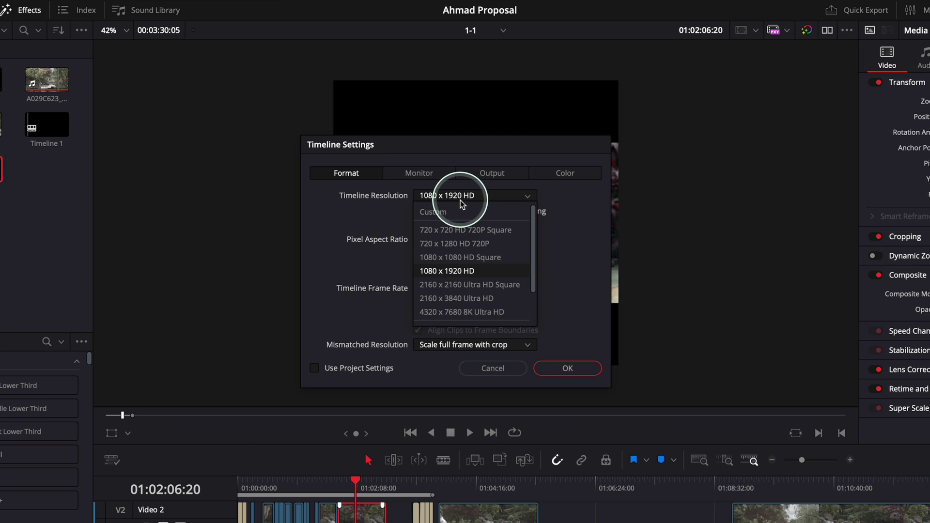
left_click(456, 298)
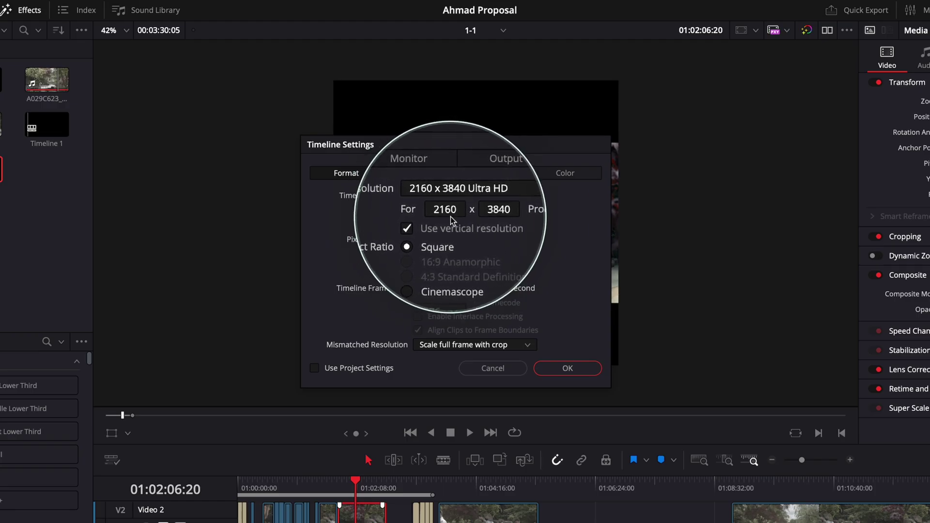
left_click(566, 369)
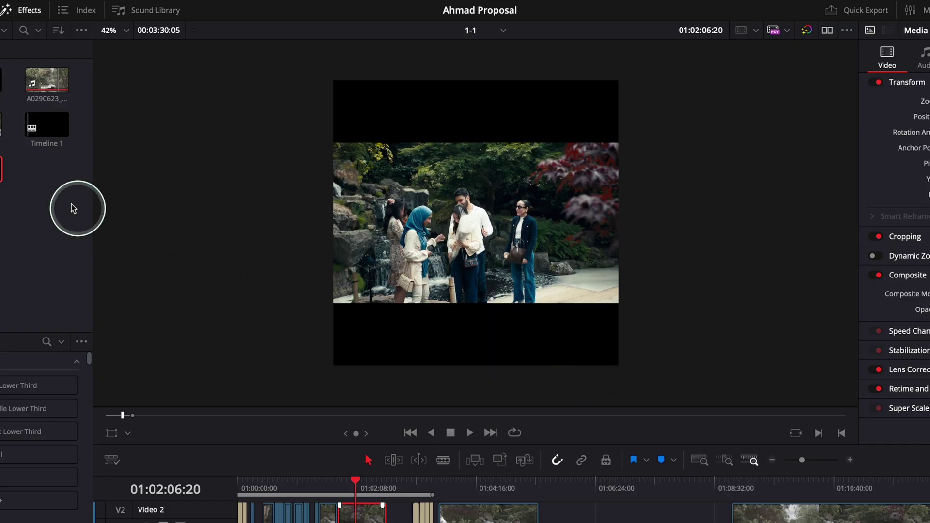
Step: Open the 9-16 timeline and preview the vertical framing at 01:02:24:21 with the whole frame in view
left_click(2, 169)
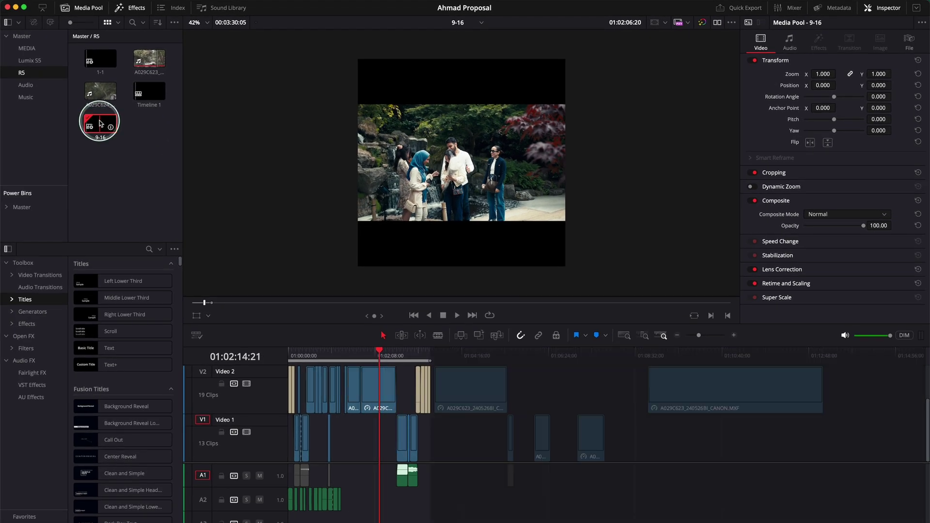
double_click(100, 123)
left_click(386, 353)
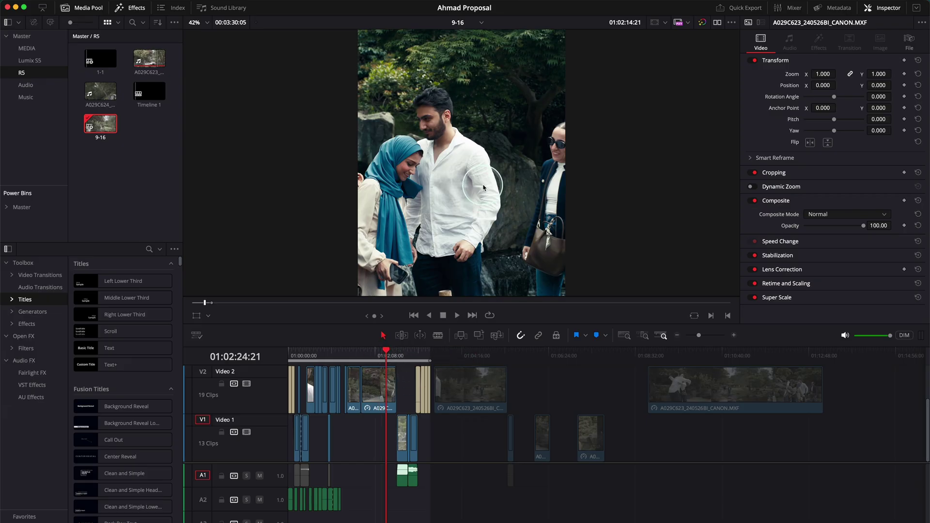
scroll(483, 187, "down", 4)
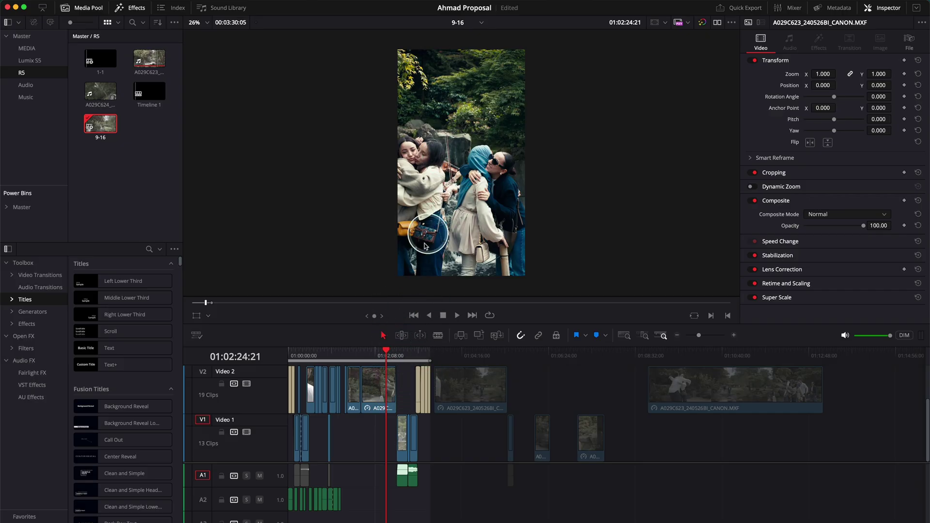
left_click(100, 128)
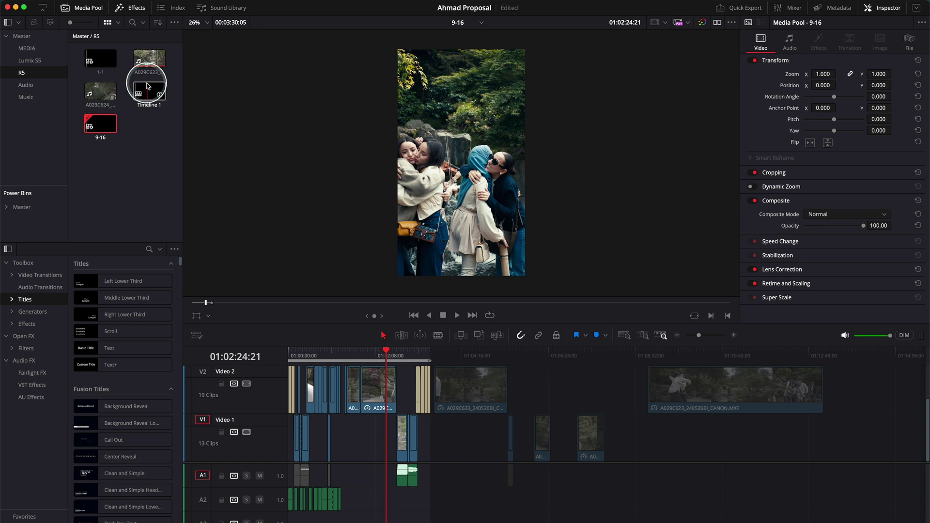
Step: Open the 1-1 timeline and the original Timeline 1 in turn to compare their framing
double_click(102, 61)
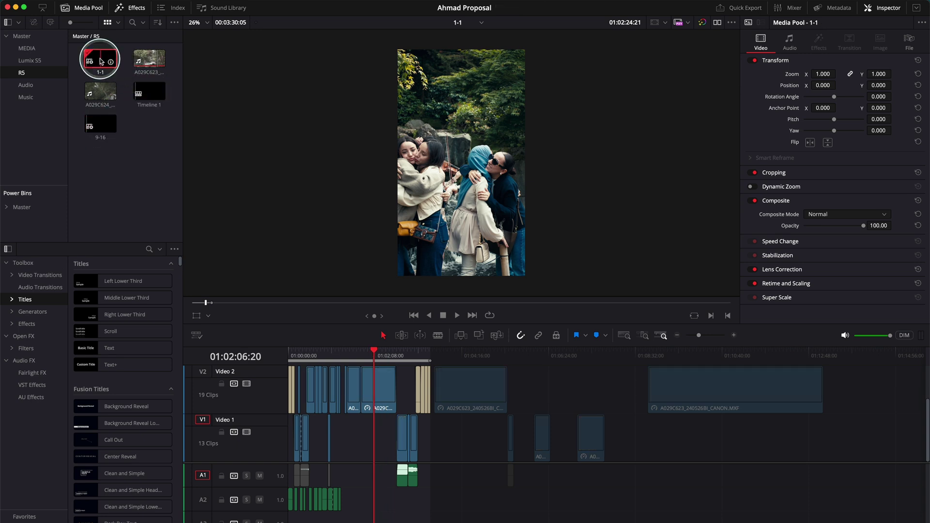
scroll(436, 167, "up", 2)
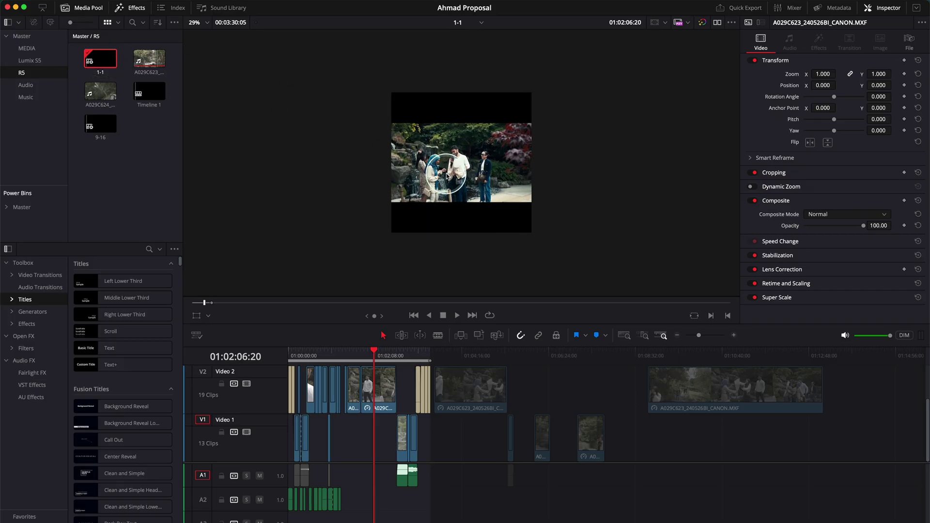
double_click(151, 97)
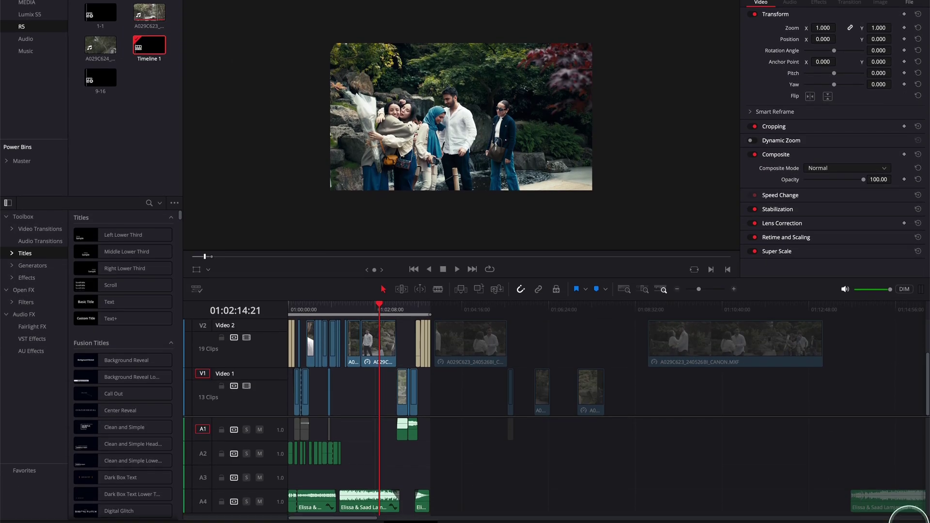
Step: Review the timeline format and video monitoring options in the project's master settings, and close them without saving
left_click(914, 517)
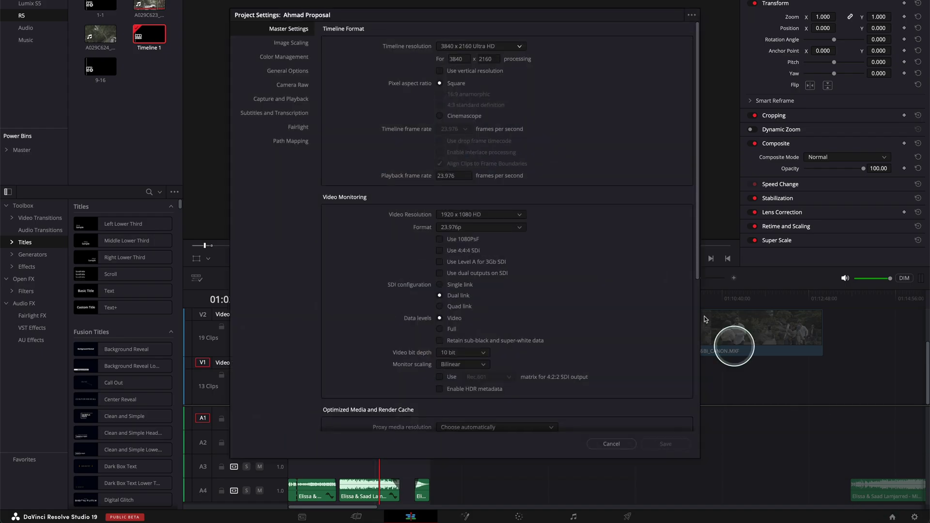
left_click_drag(477, 31, 466, 7)
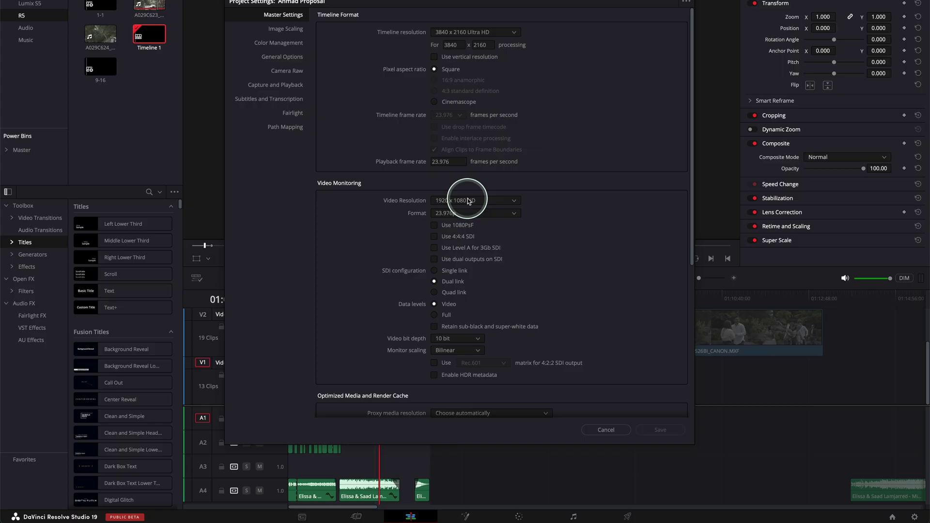
left_click_drag(451, 9, 449, 1)
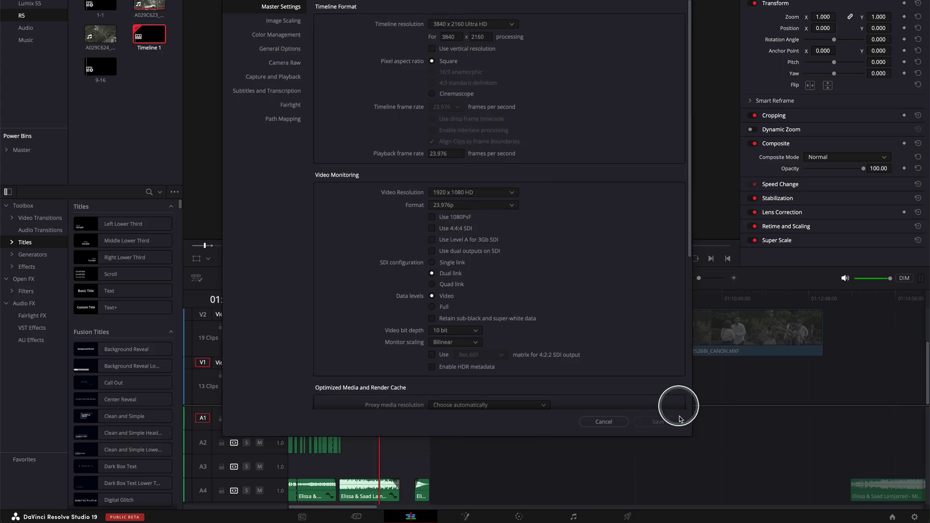
scroll(557, 194, "down", 1)
scroll(550, 177, "up", 1)
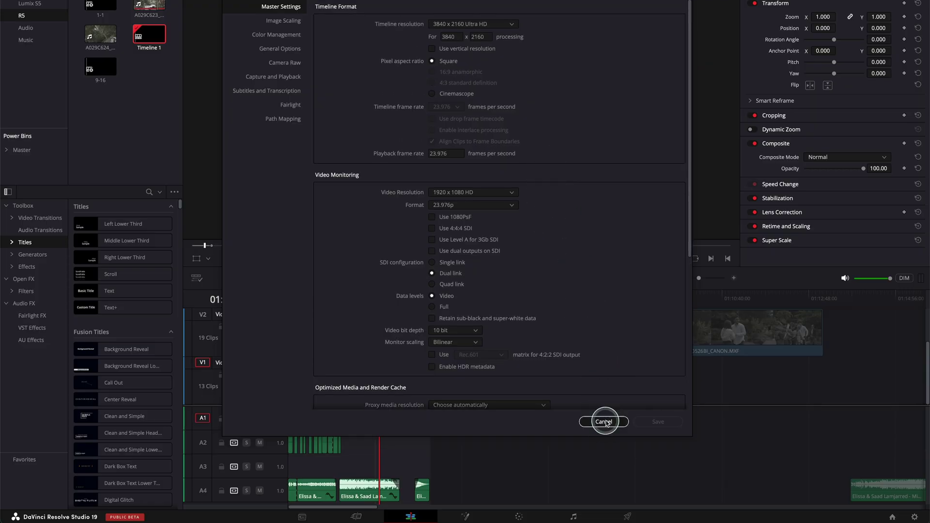
left_click(603, 422)
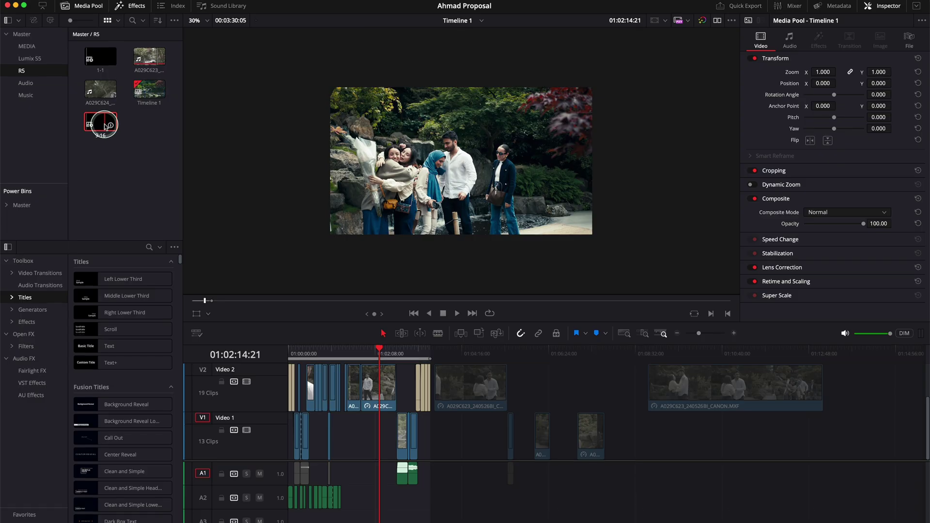
Step: Review the format and output scaling options in the 1-1 timeline's settings
left_click(99, 47)
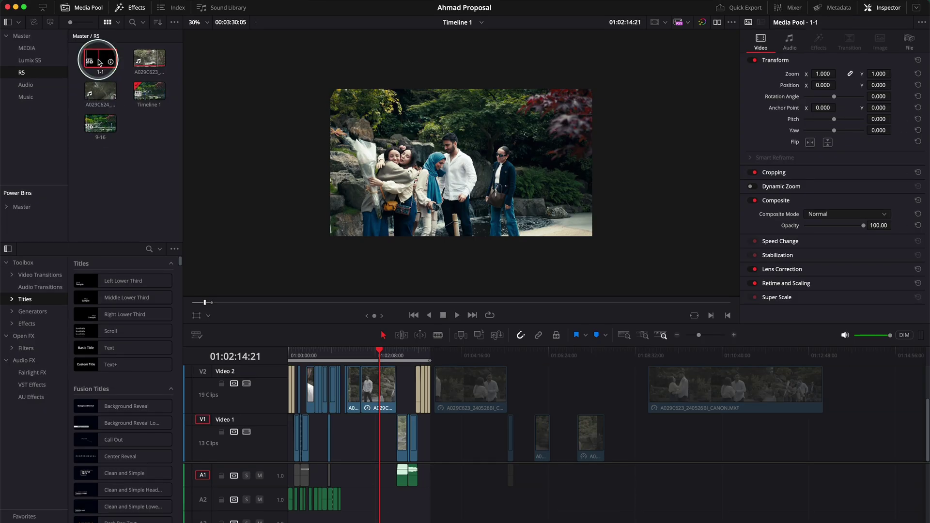
right_click(100, 62)
mouse_move(116, 66)
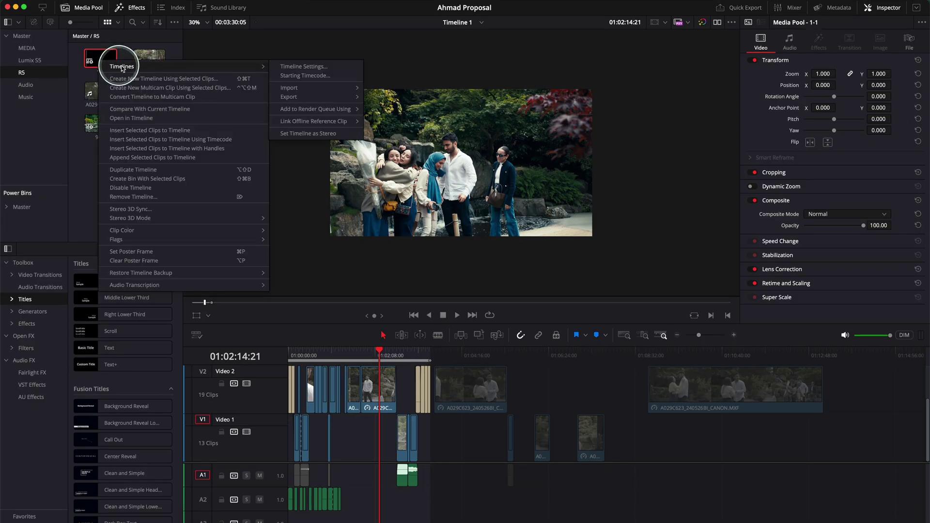
left_click(285, 67)
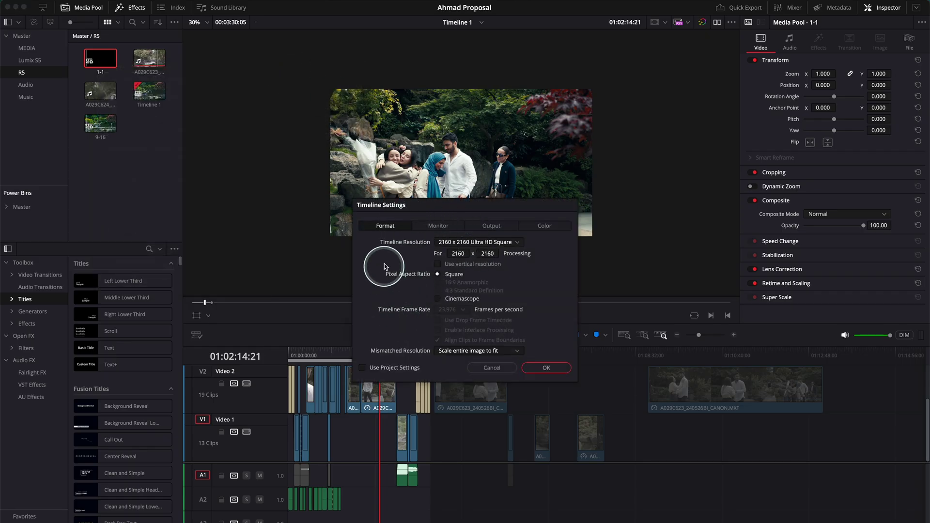
left_click(482, 226)
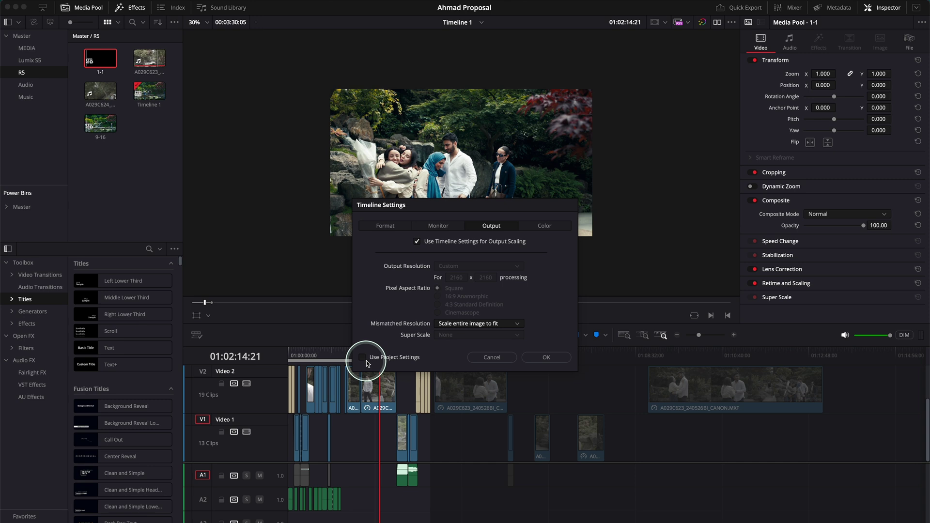
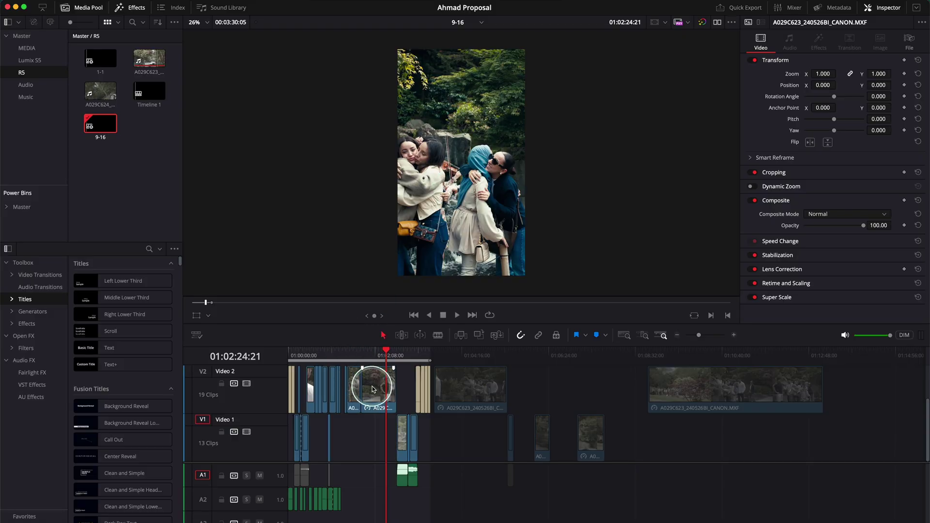
Step: Preview several shots across the 9-16 timeline to examine how their subjects are framed vertically
left_click_drag(379, 355, 377, 355)
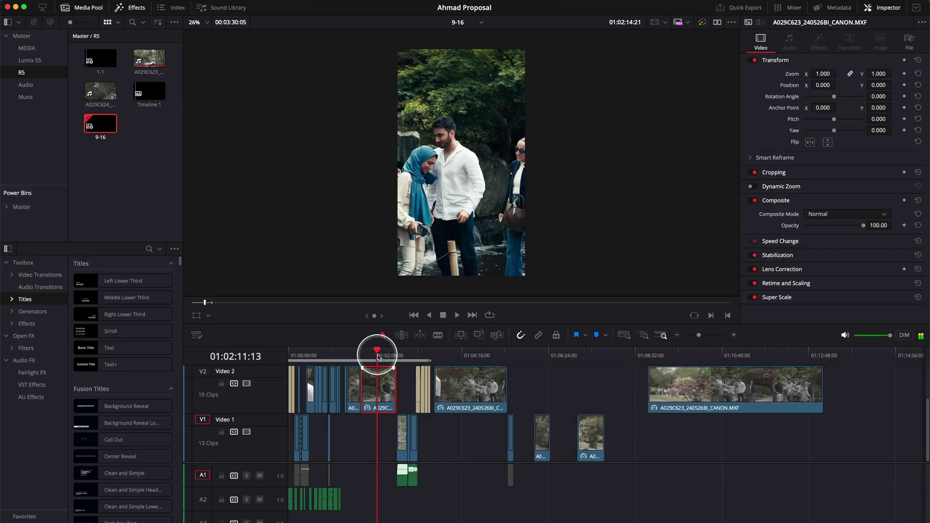
key("XF86AudioRaiseVolume")
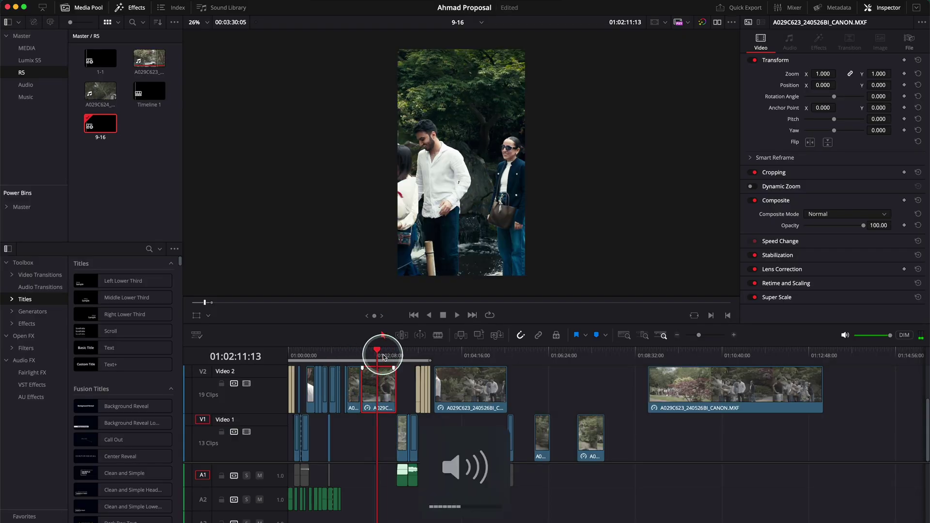
left_click(355, 356)
left_click_drag(355, 353, 322, 362)
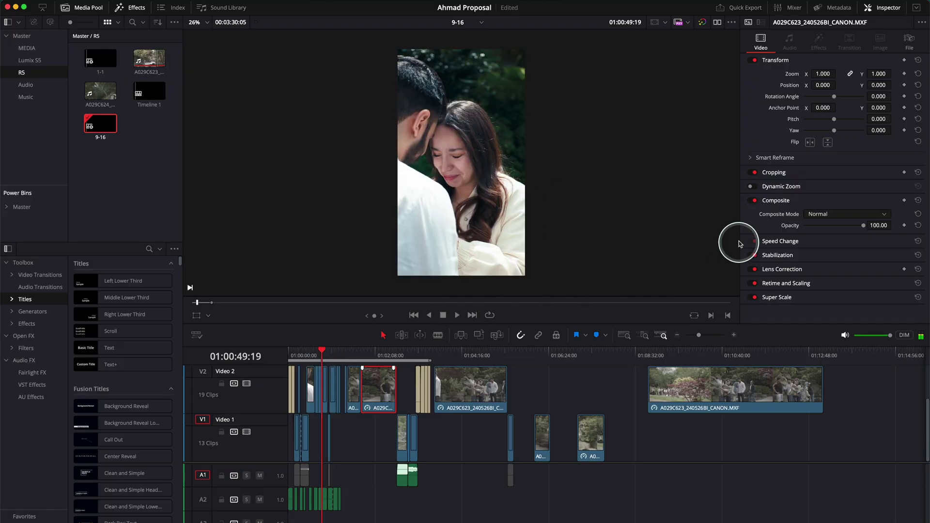
left_click(303, 355)
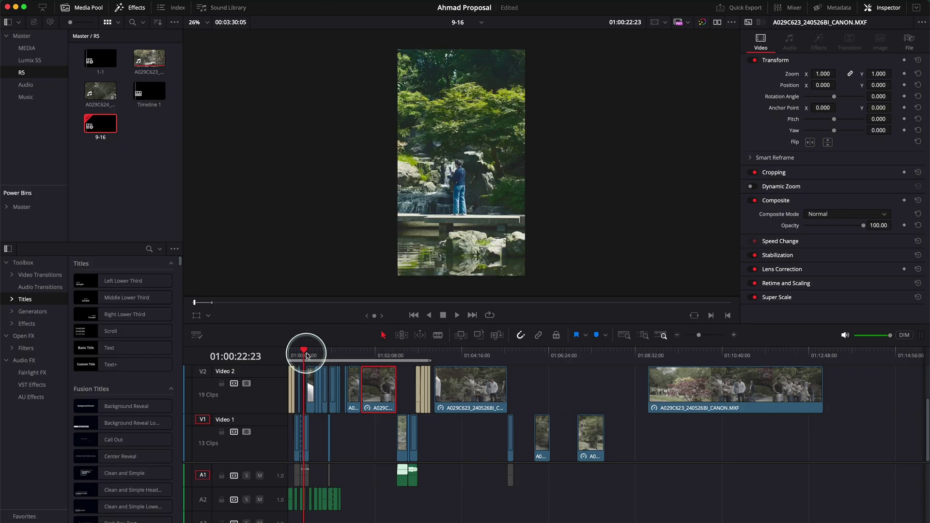
left_click_drag(303, 355, 353, 354)
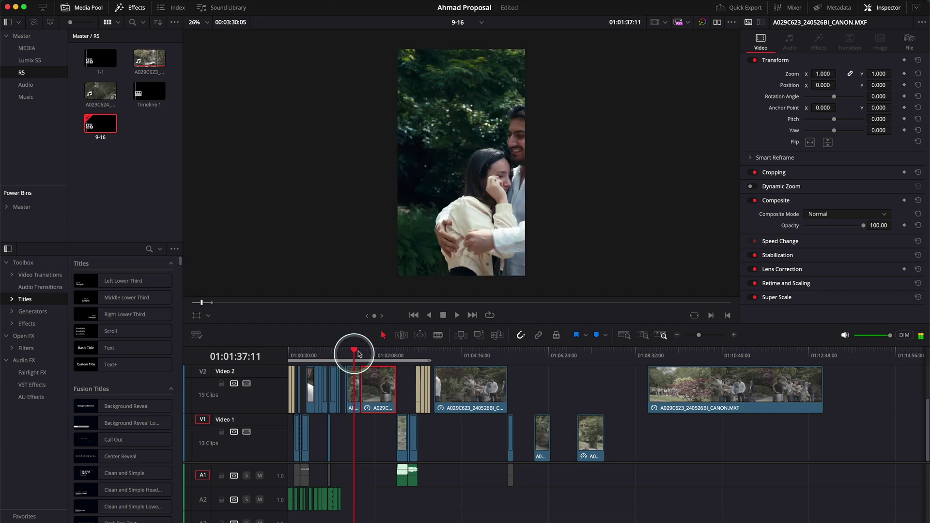
left_click(371, 355)
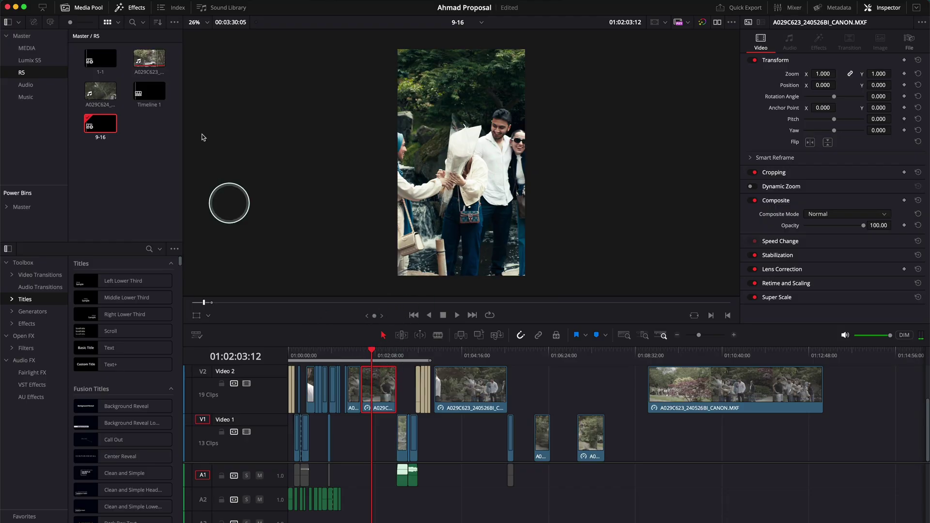
Step: Open Timeline 1 and move the playhead to about 01:01:59 to check the group shot's original widescreen framing
left_click(148, 89)
double_click(148, 90)
left_click_drag(380, 351, 369, 350)
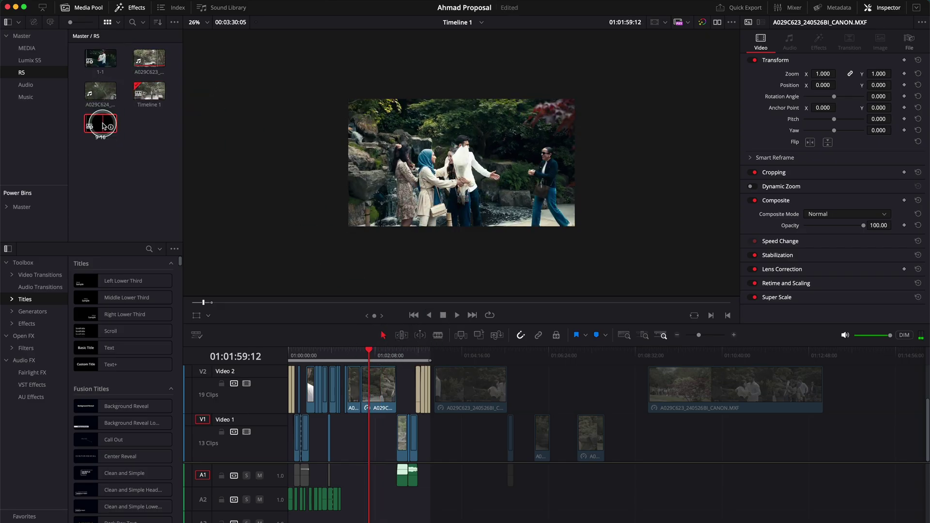
Step: Reopen the 9-16 timeline and apply Smart Reframe with Auto object of interest to the Video 2 clip of the embracing couple at 01:01:37:11
double_click(102, 125)
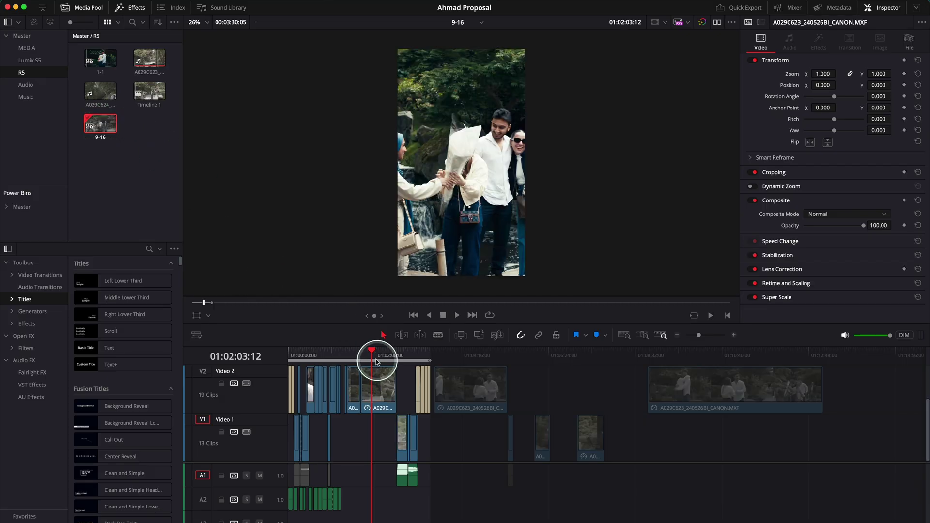
left_click(378, 376)
left_click(362, 352)
left_click_drag(365, 354, 353, 353)
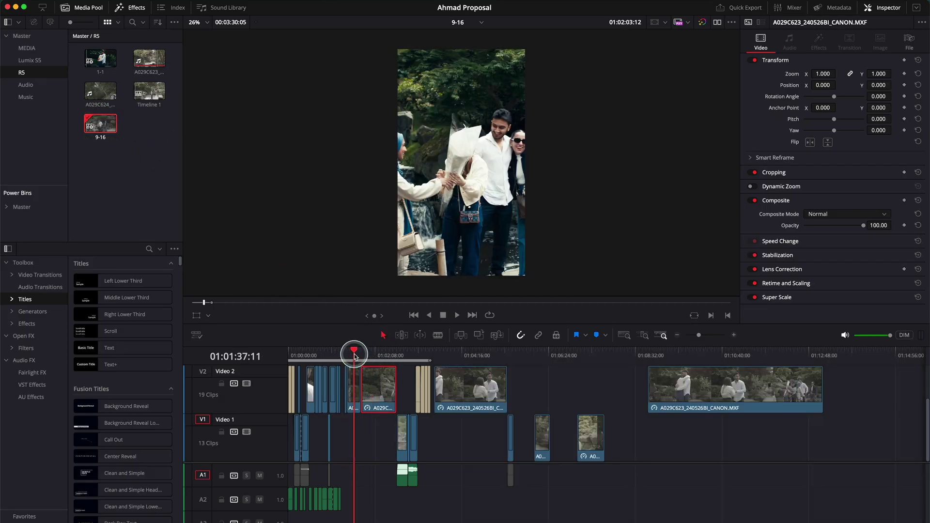
left_click(355, 382)
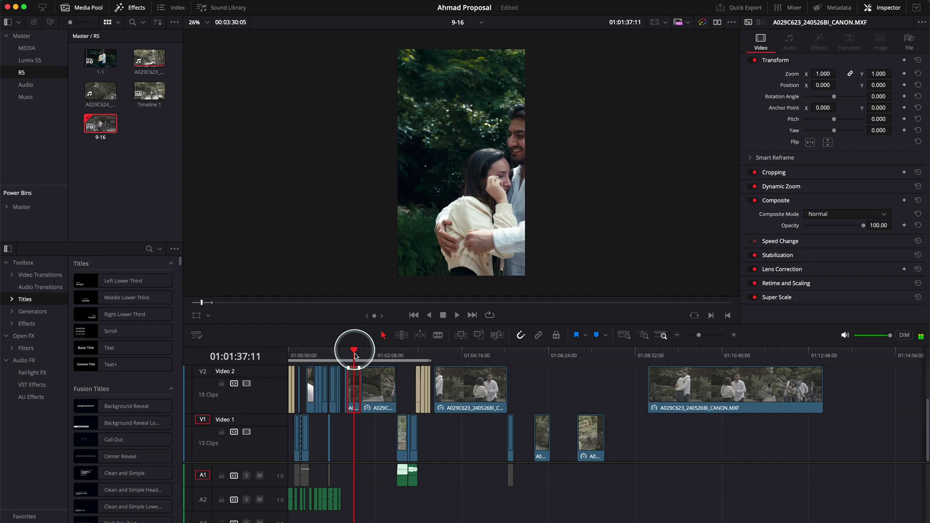
scroll(485, 175, "down", 1)
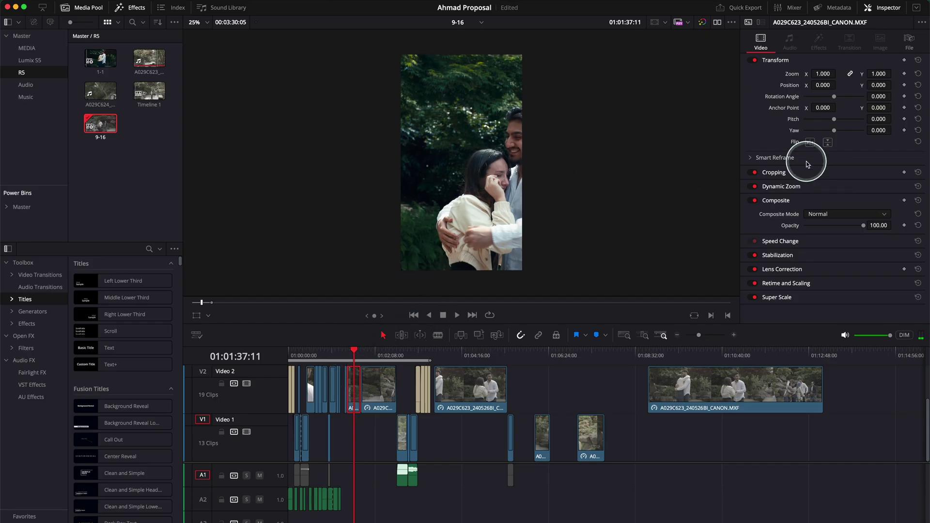
left_click(752, 157)
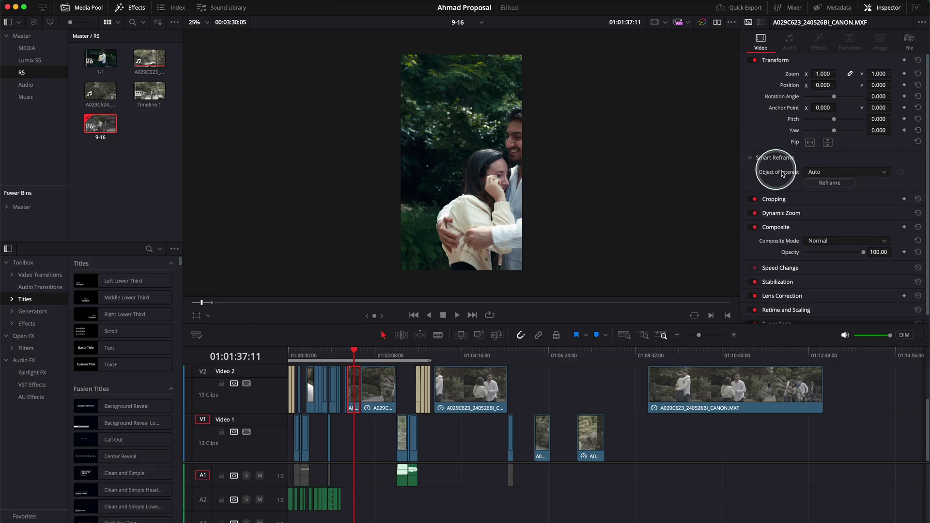
left_click(829, 183)
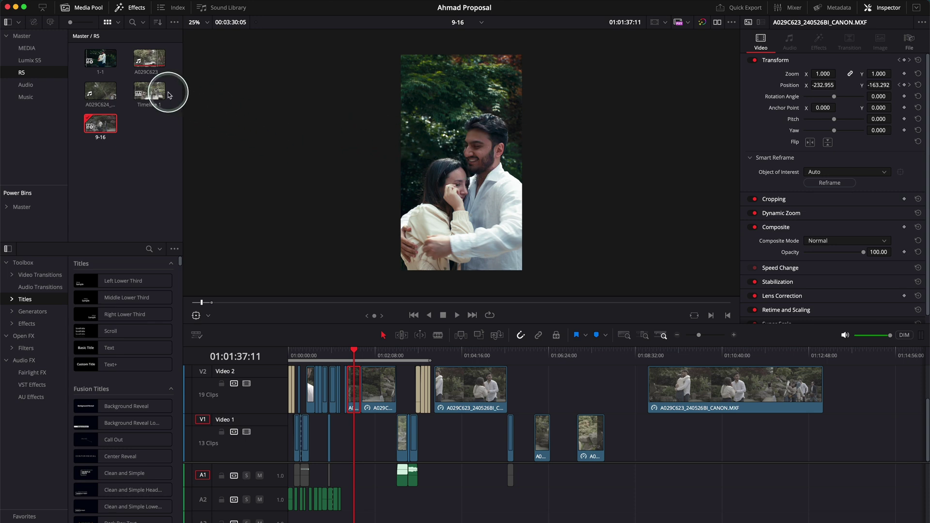
Step: Open Timeline 1 and move to the same couple clip at about 01:01:34 to compare its original framing
double_click(145, 92)
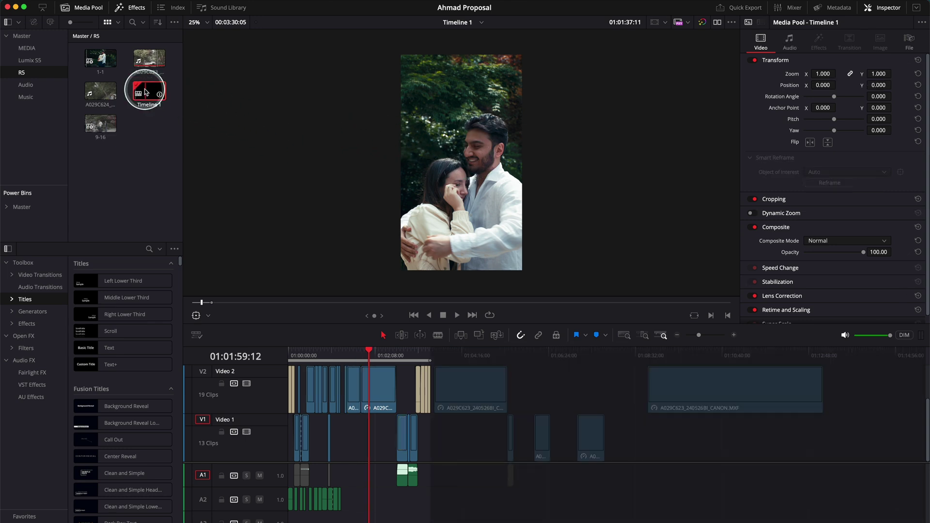
left_click(349, 357)
left_click(352, 357)
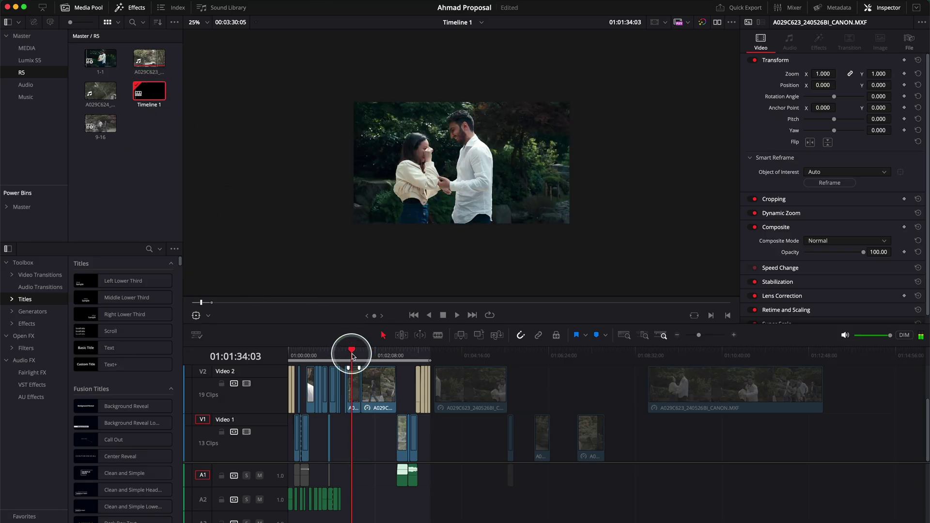
left_click(353, 385)
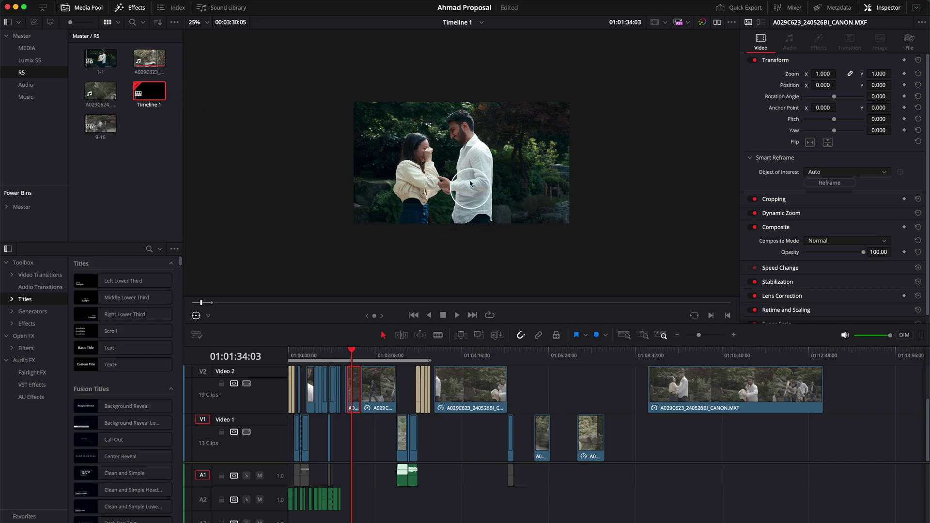
Step: Review the timeline resolution and format in the project's master settings, and close them without saving
left_click(102, 127)
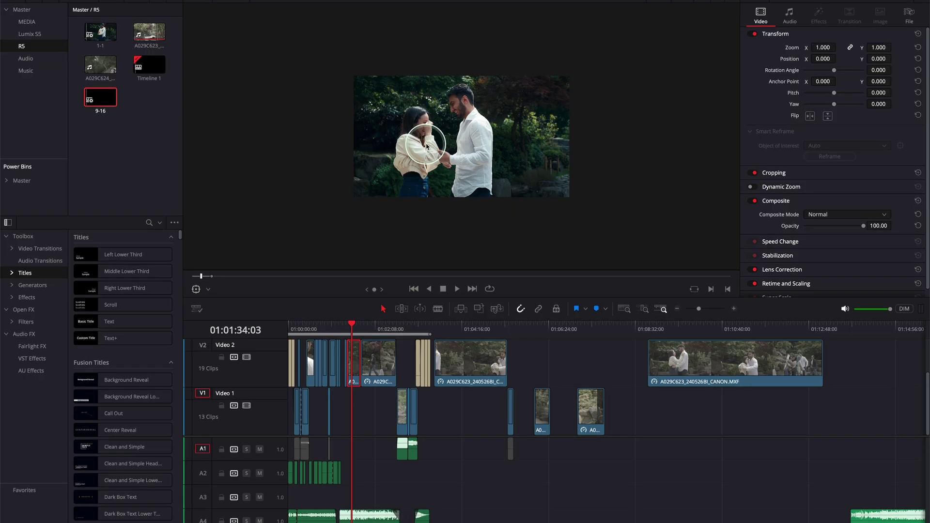
left_click(914, 516)
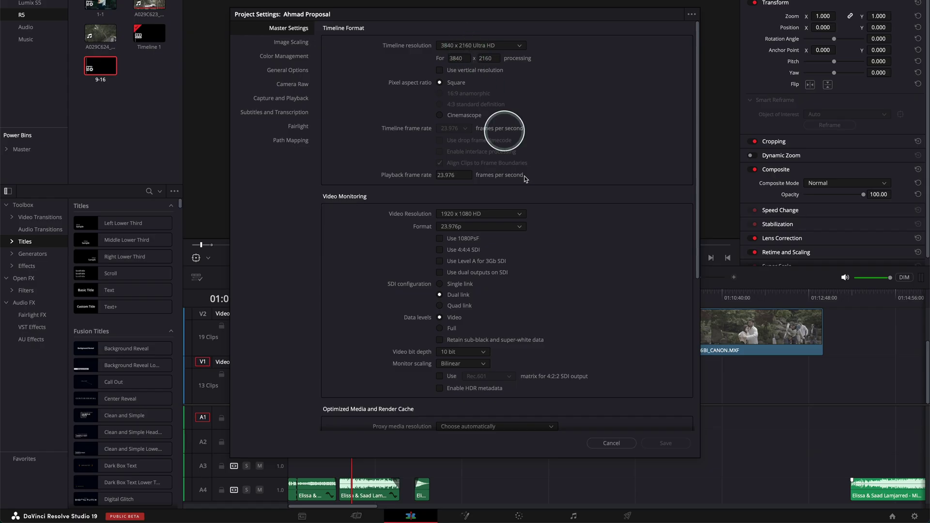
left_click(612, 443)
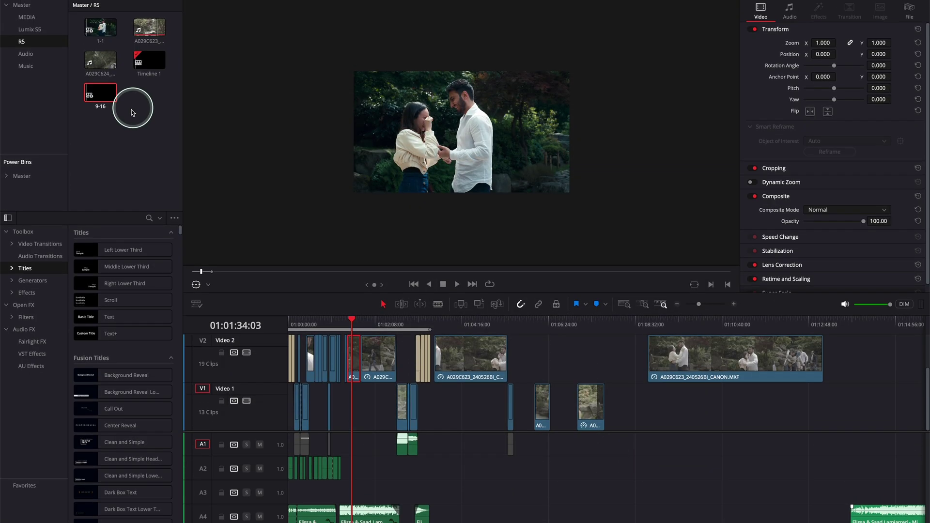